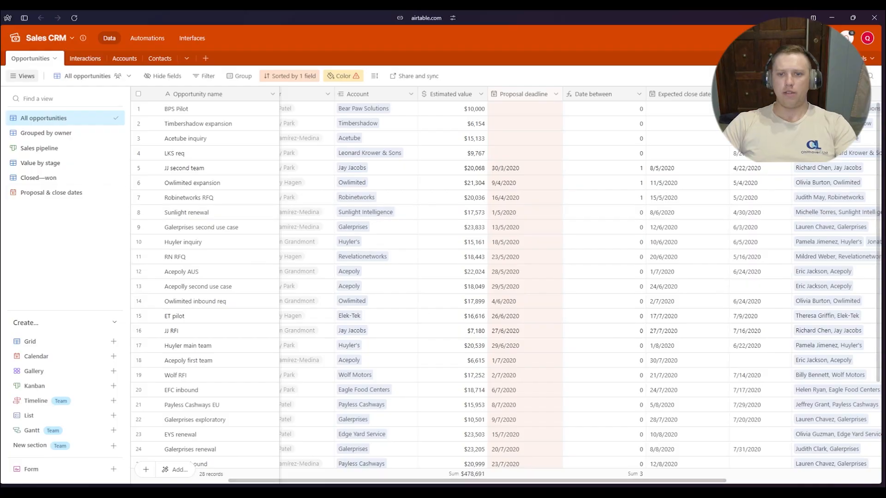
Switch to the Zapier Zap and review the base, table and search fields of the Find Many Records step
mouse_move(29, 237)
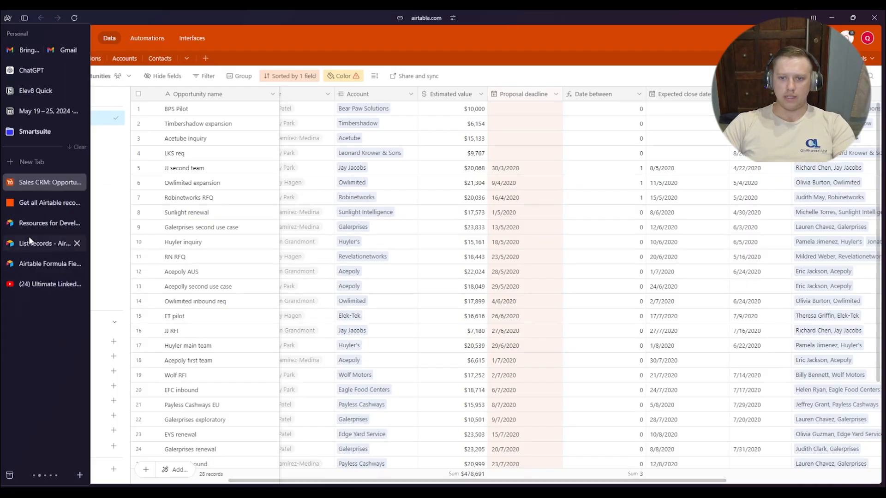
click(32, 198)
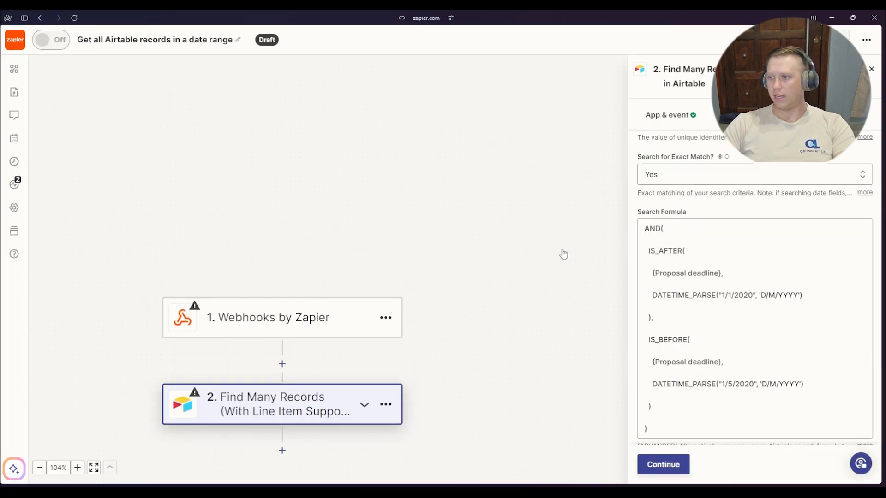
scroll(753, 181, up, 5)
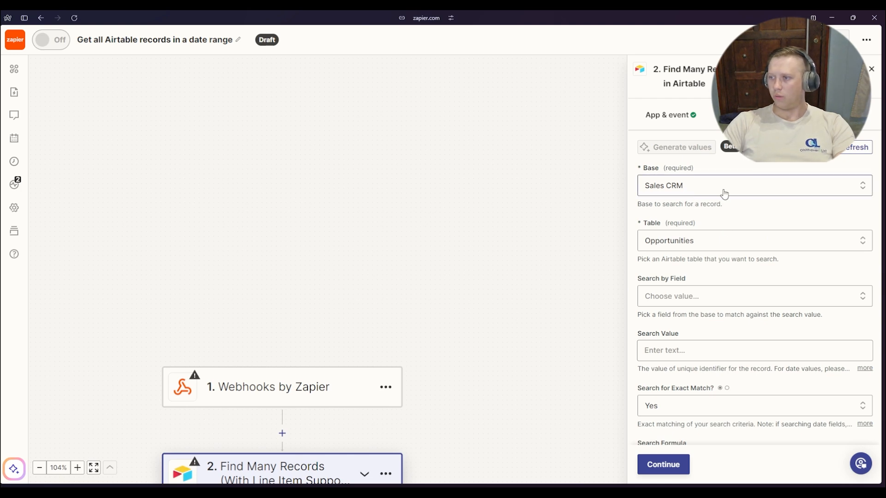
scroll(678, 174, down, 2)
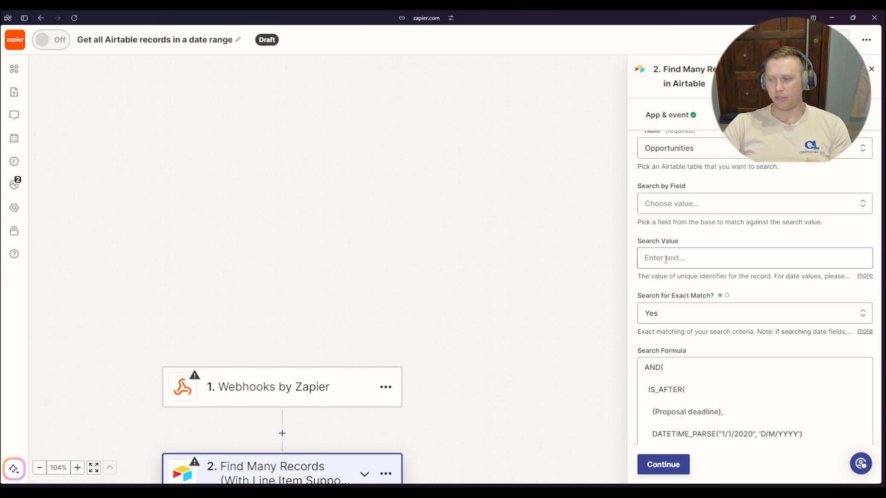
click(692, 255)
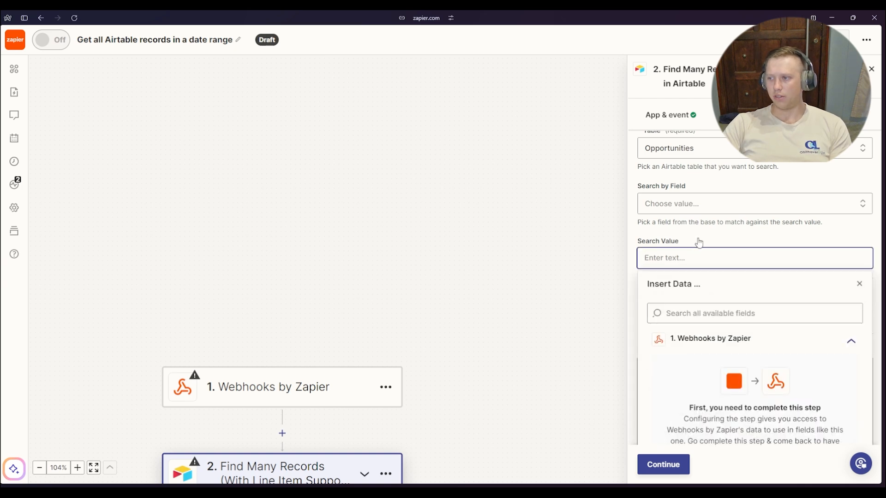
click(698, 243)
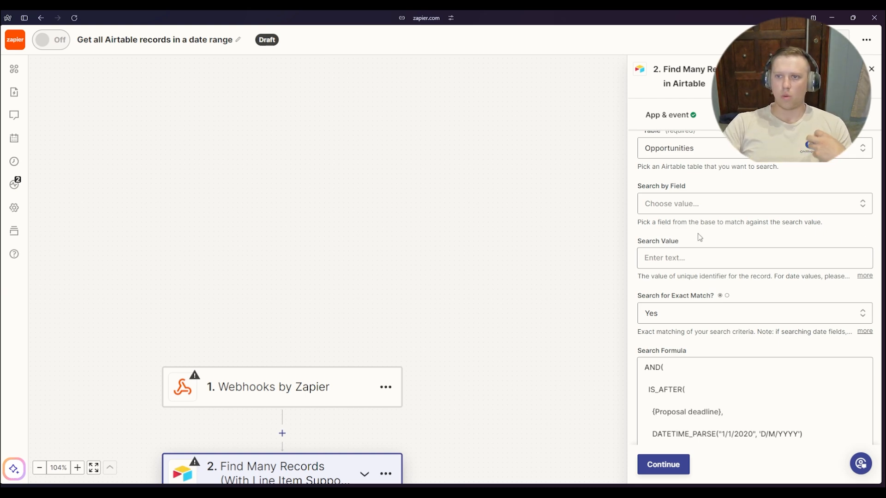
scroll(390, 275, down, 4)
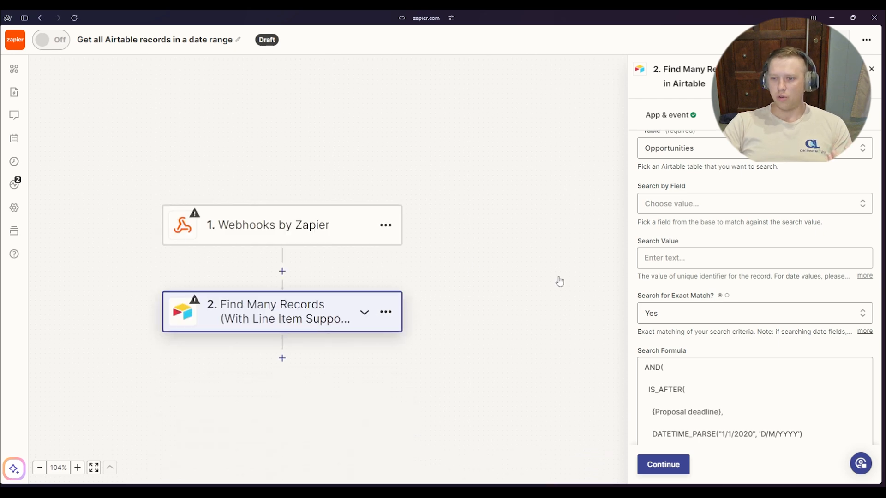
scroll(685, 286, up, 2)
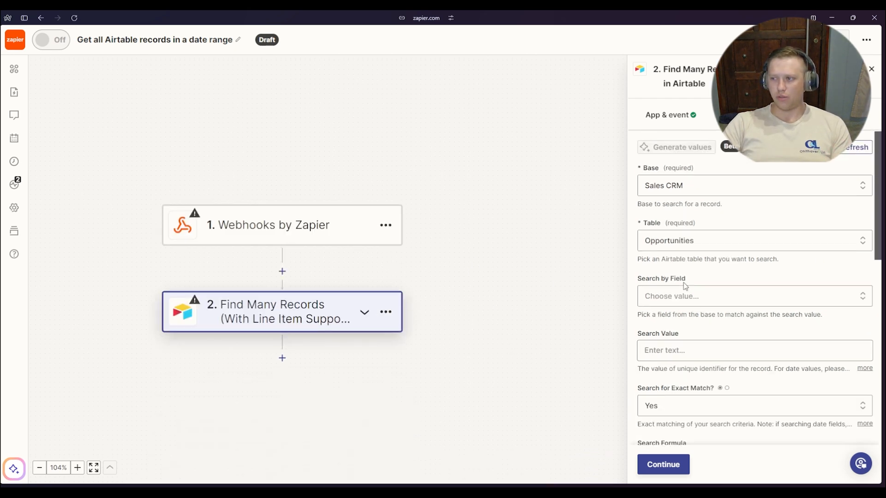
Review the Find Many Records step's event, connected Airtable account, search formula and remaining search options
click(663, 117)
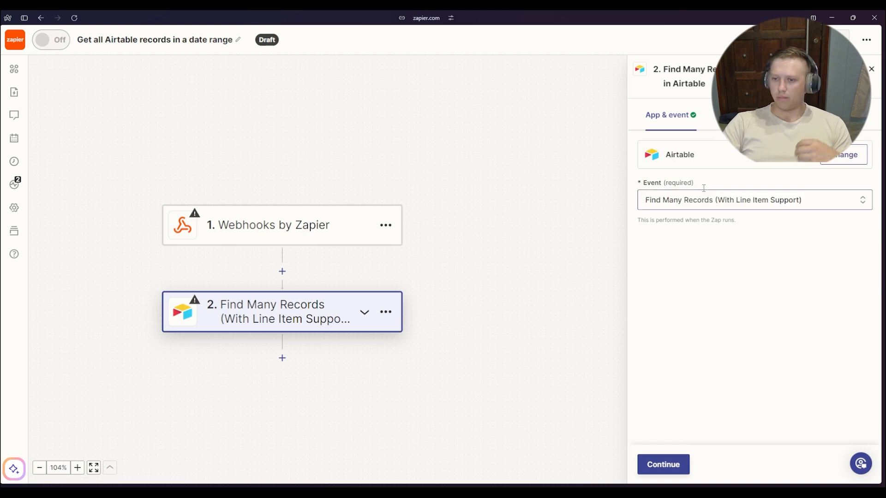
click(739, 115)
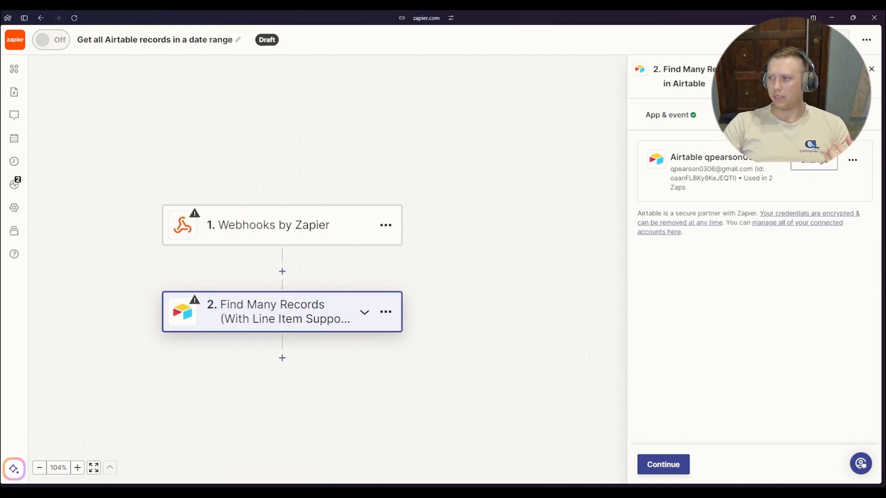
click(795, 115)
scroll(761, 245, down, 5)
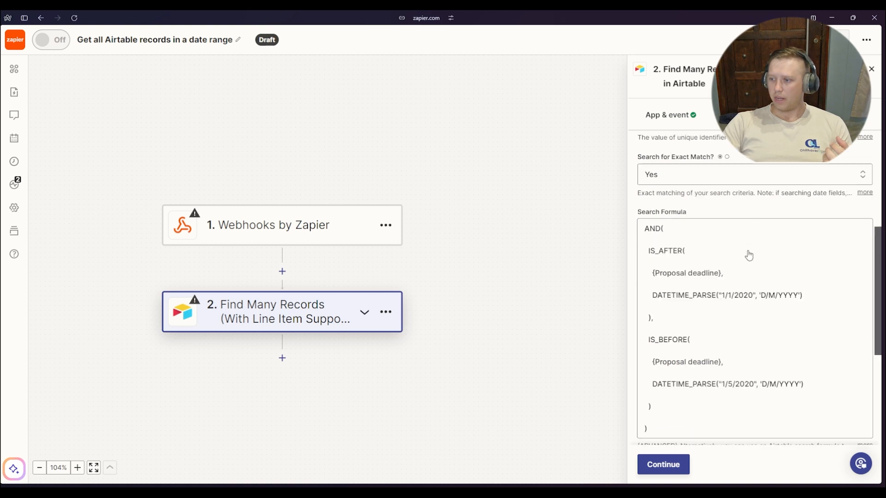
scroll(748, 255, down, 5)
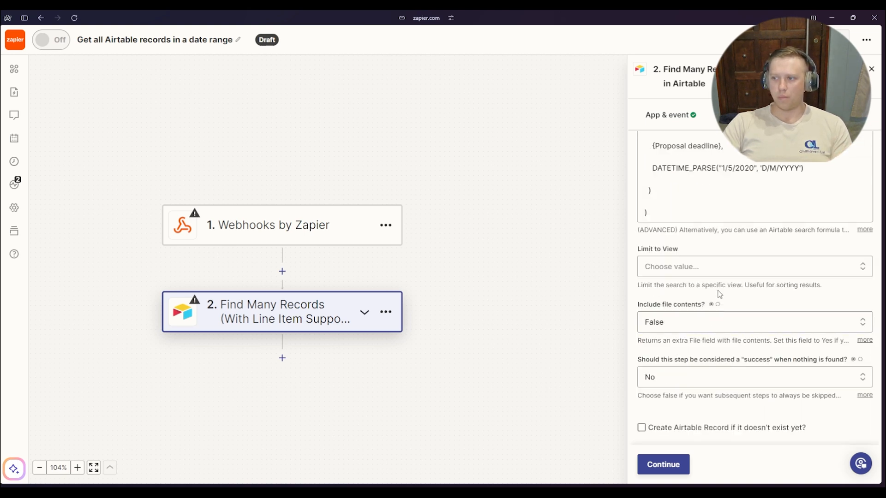
scroll(718, 291, up, 3)
scroll(718, 291, up, 3)
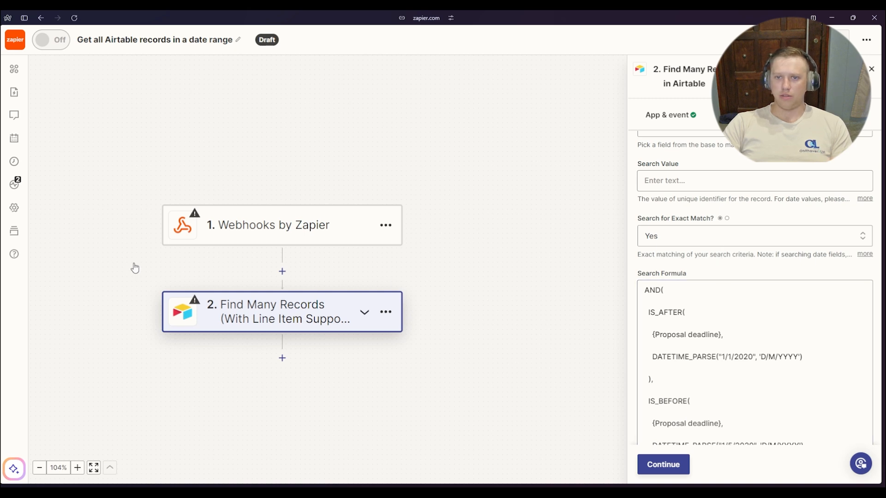
Return to the Airtable Sales CRM base and inspect the formula of the Date between field in Opportunities
key(ctrl+Tab)
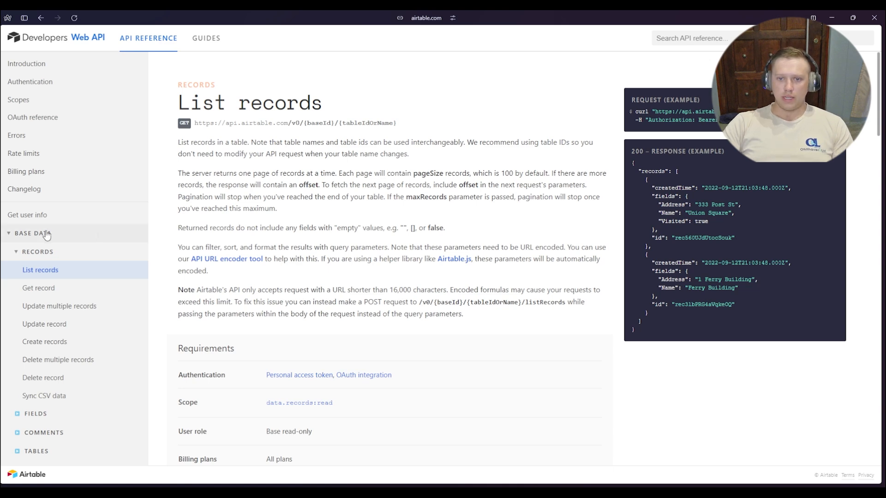
mouse_move(5, 206)
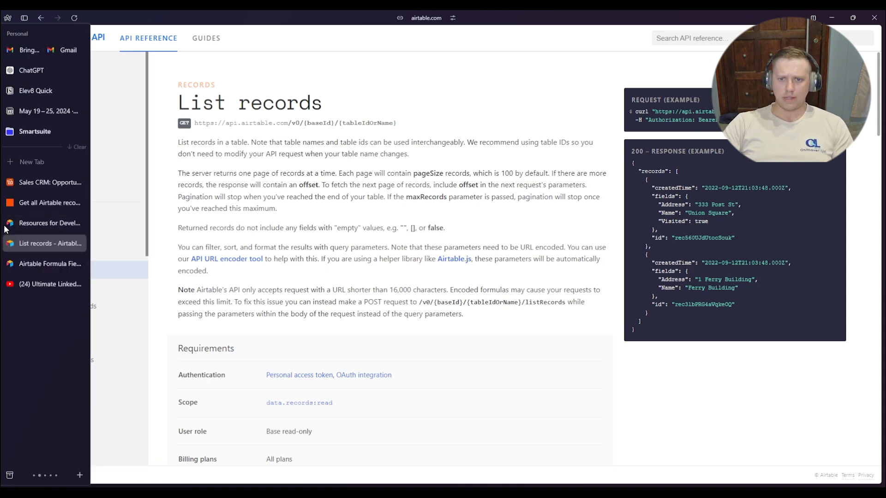
click(38, 186)
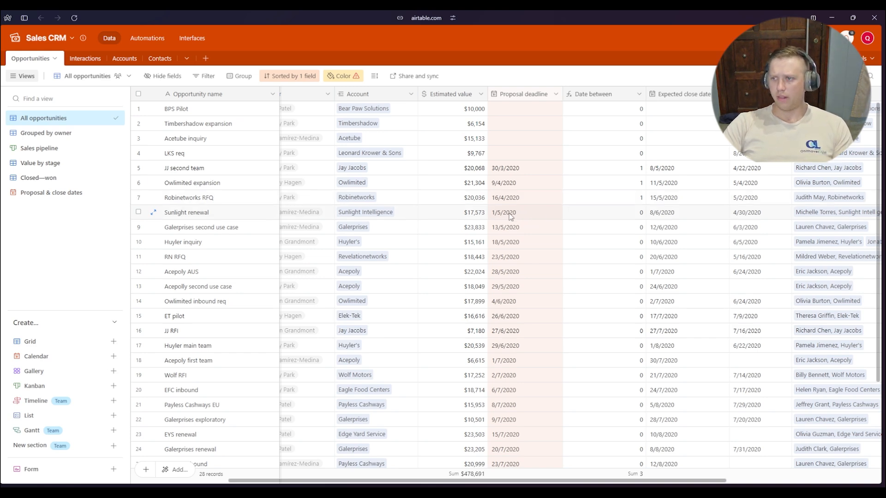
double_click(609, 93)
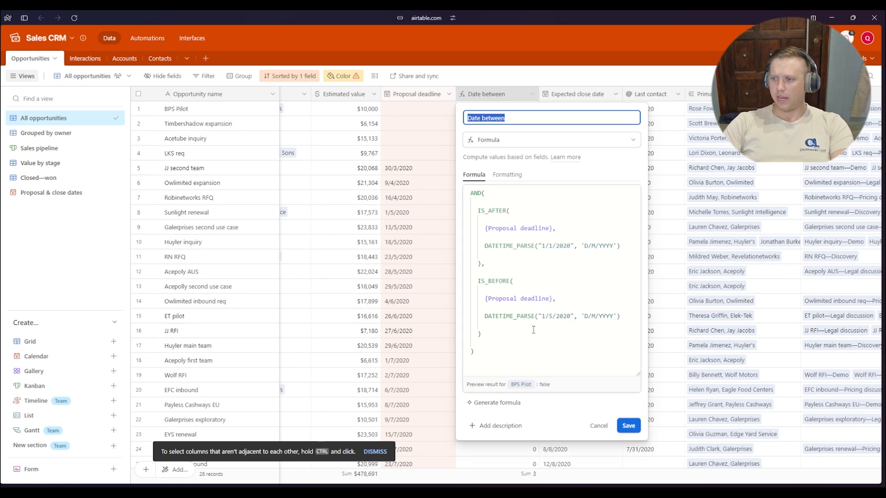
click(628, 426)
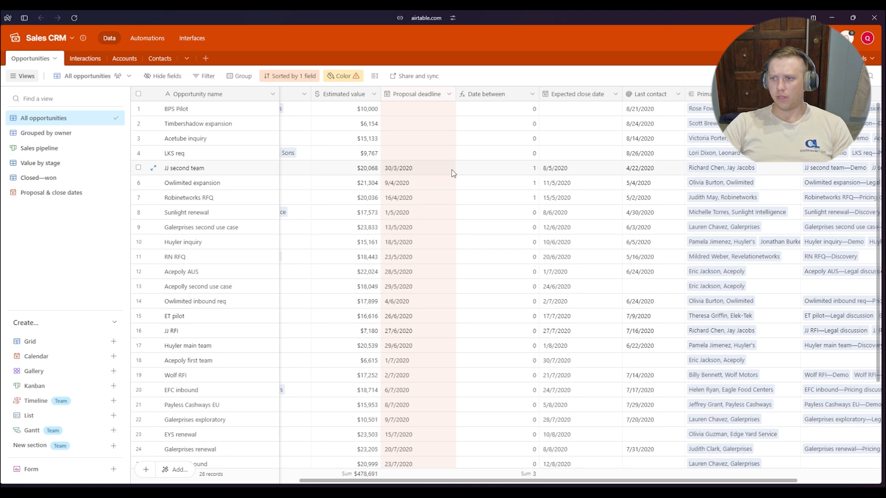
Reopen the Date between field's formula and examine its IS_AFTER condition on the Proposal deadline
double_click(513, 94)
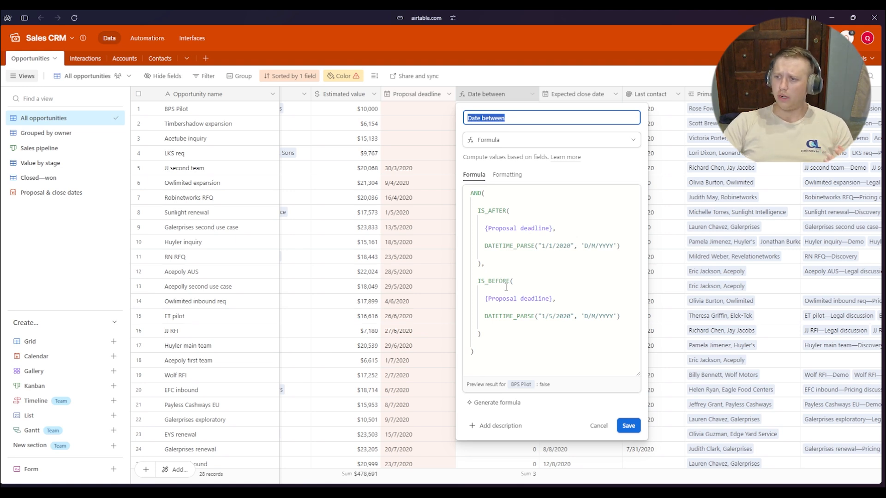
drag(479, 213, 482, 265)
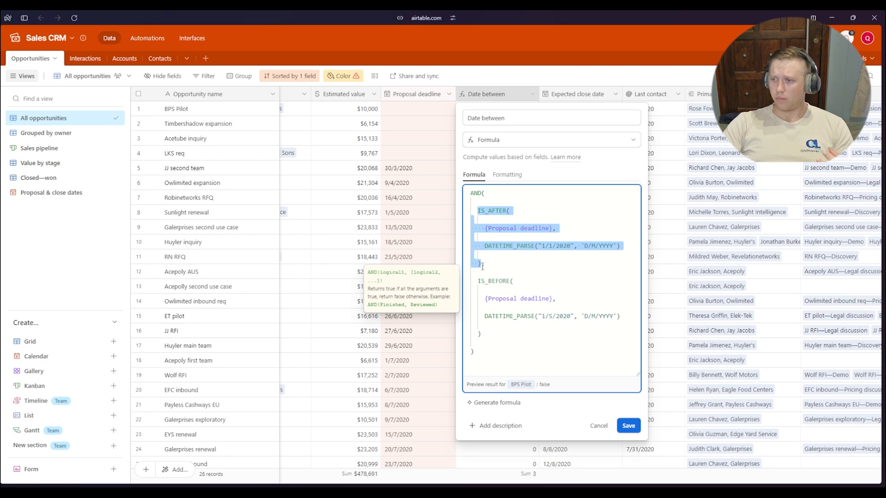
click(575, 213)
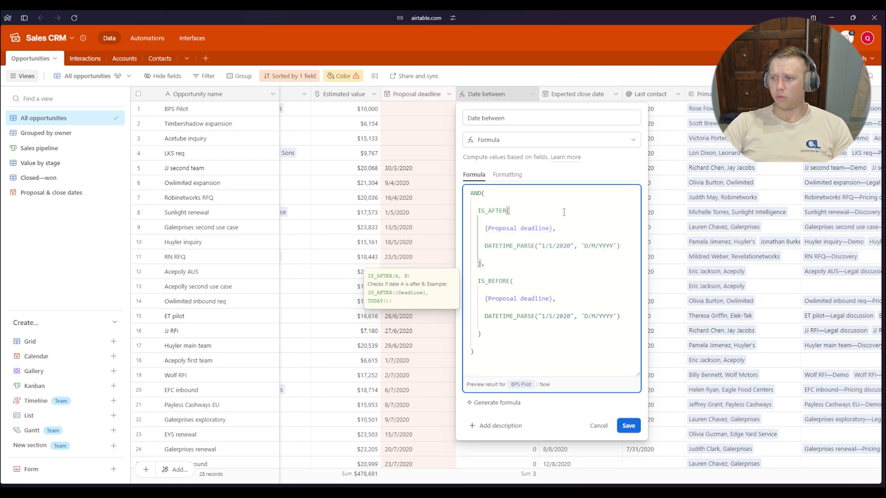
double_click(496, 211)
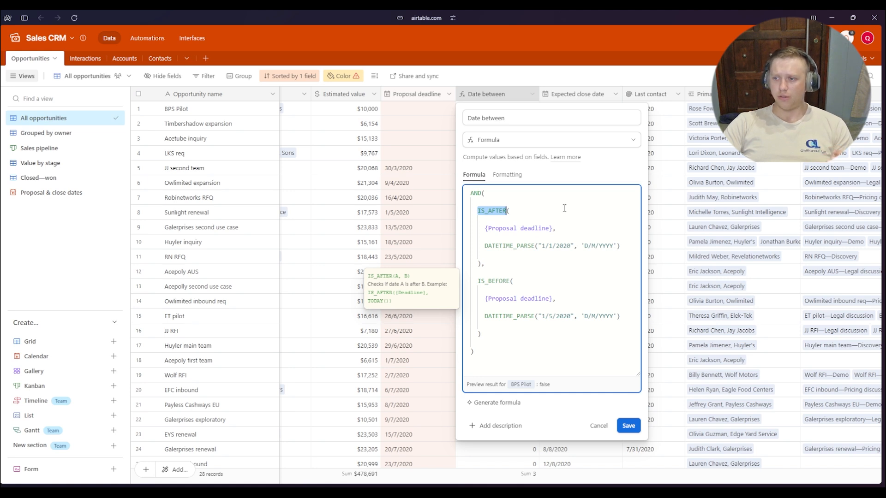
click(516, 210)
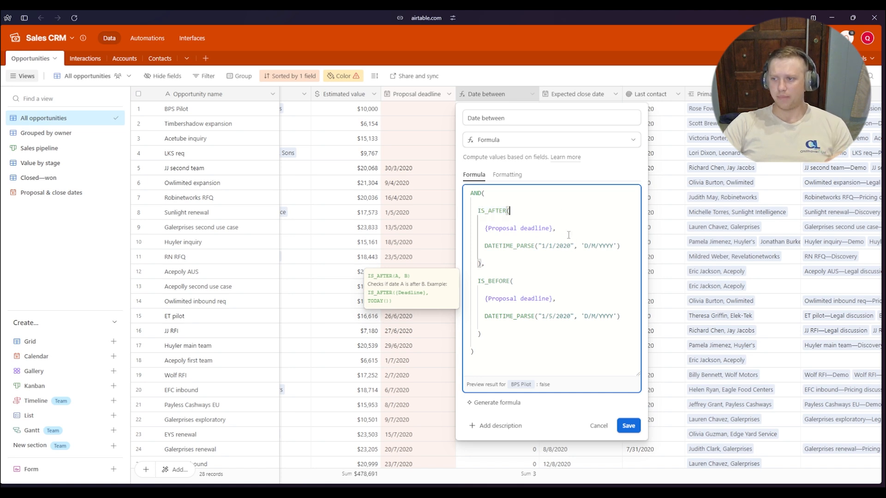
double_click(496, 209)
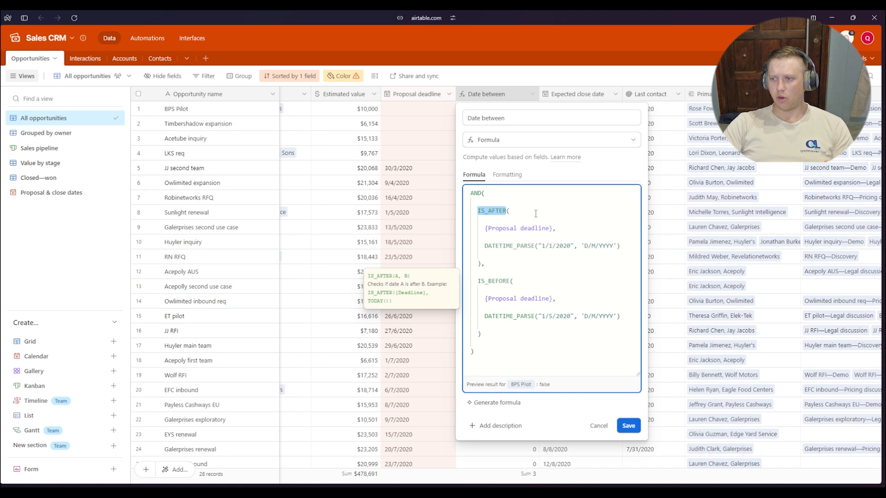
click(534, 210)
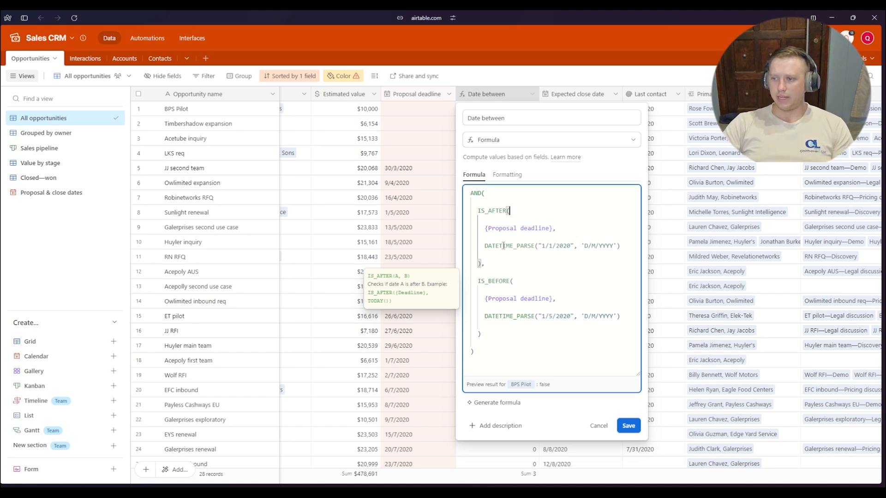
Examine the DATETIME_PARSE date argument in the IS_AFTER condition and the enclosing AND function of the formula
double_click(559, 246)
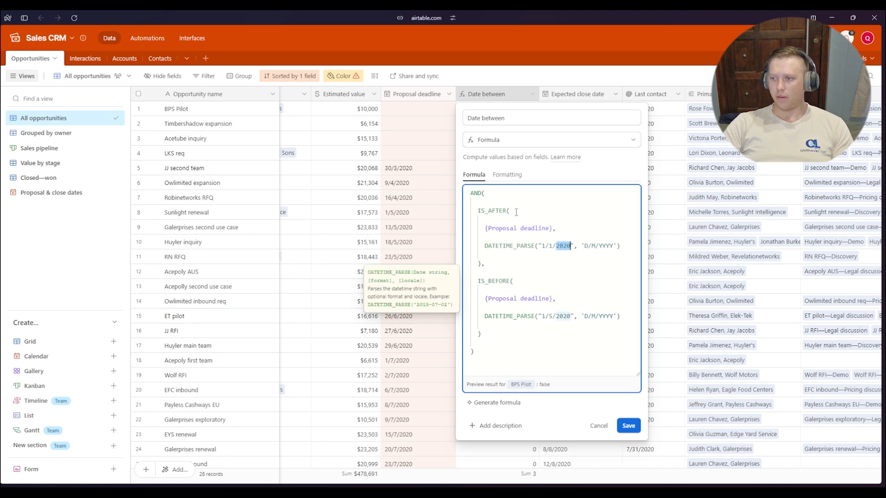
click(590, 220)
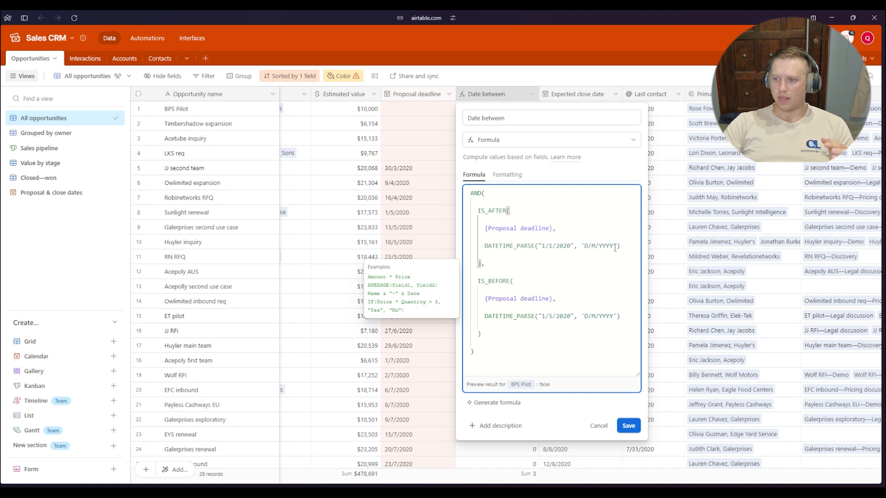
click(522, 272)
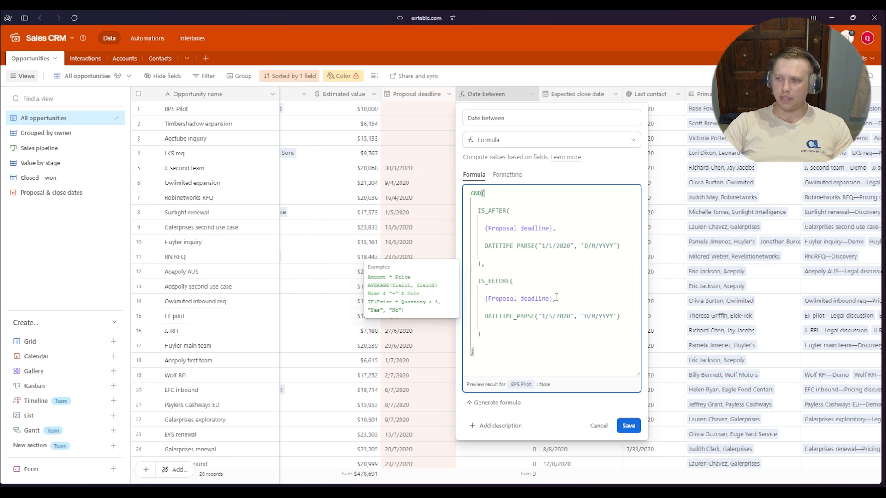
key(Left)
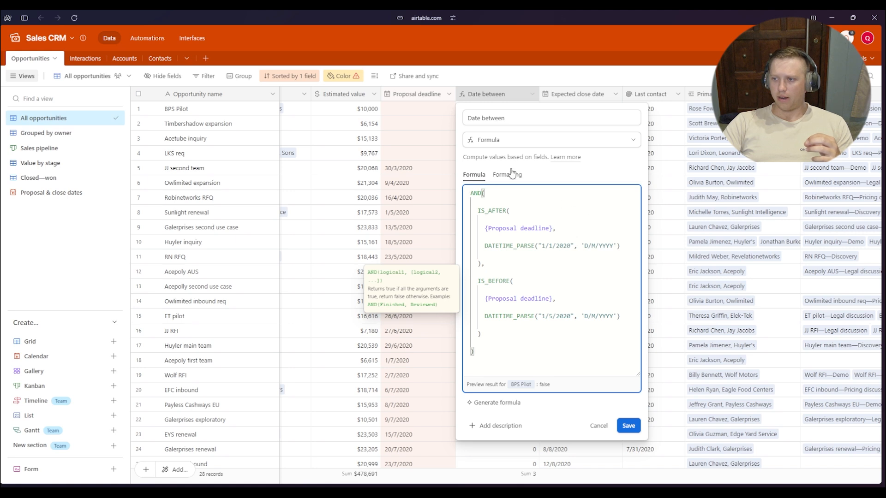
click(593, 180)
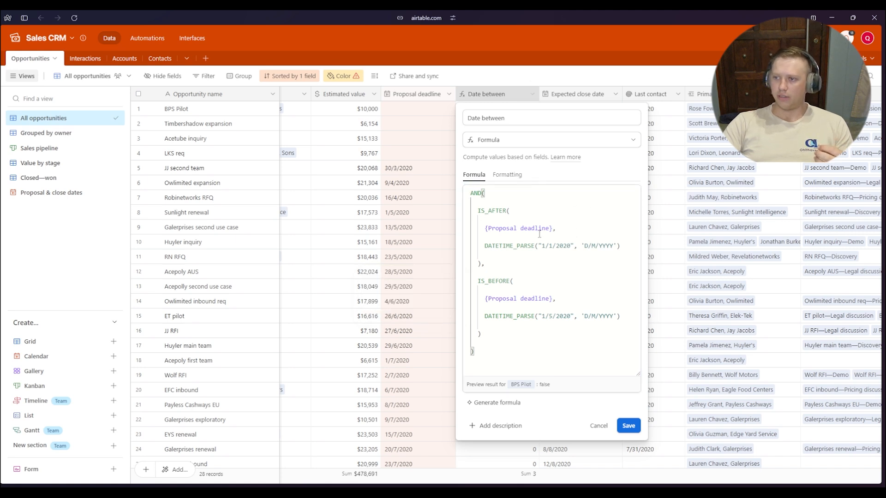
Inspect the formula's nesting by folding its AND, IS_AFTER and IS_BEFORE blocks, and close the Date between field editor
click(467, 194)
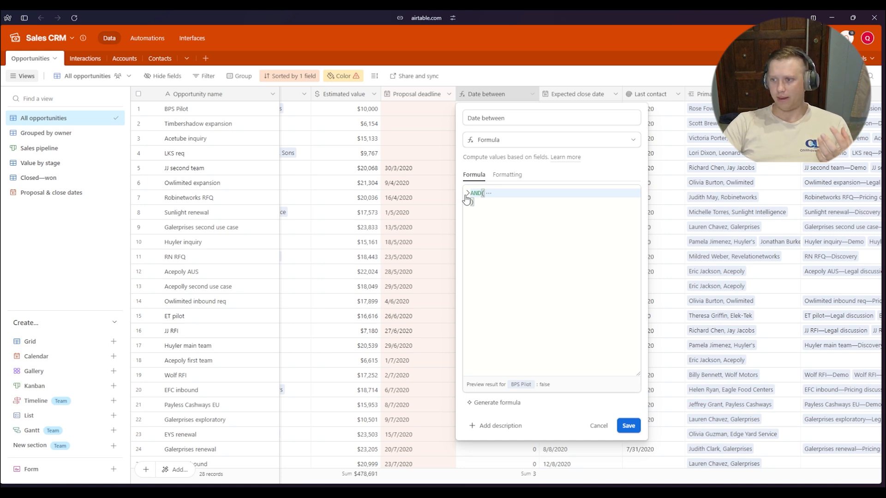
click(467, 193)
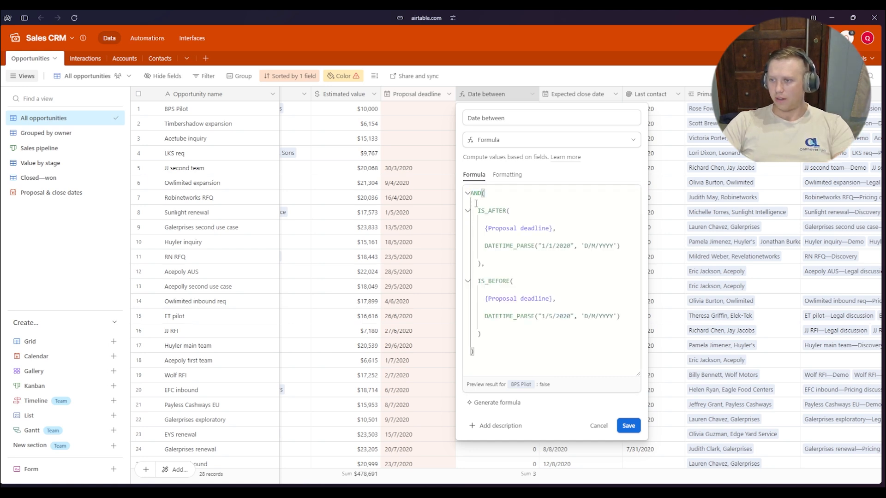
click(467, 211)
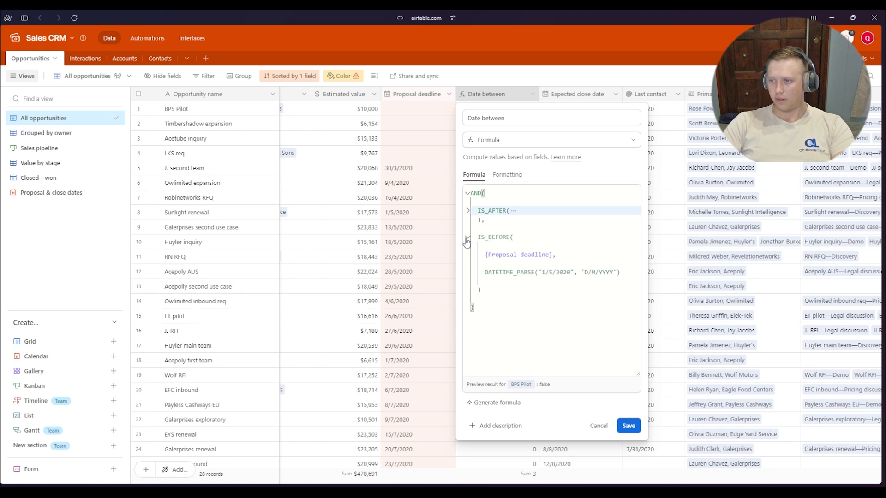
click(467, 238)
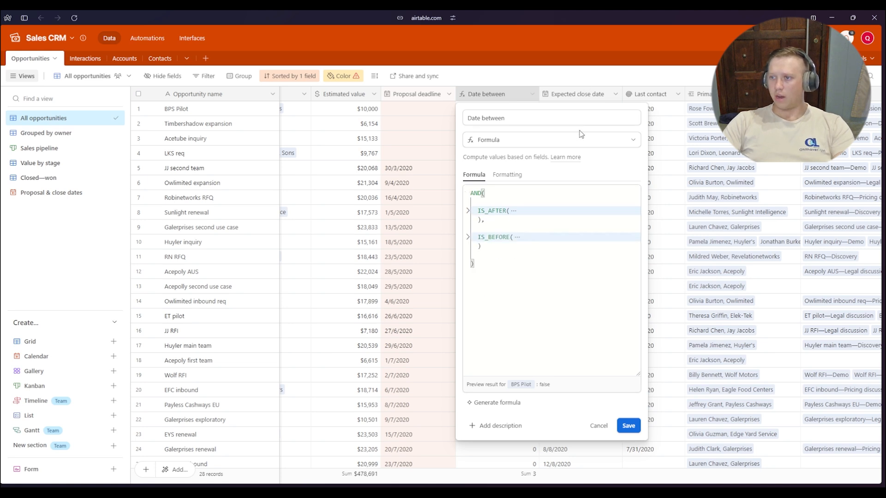
click(568, 75)
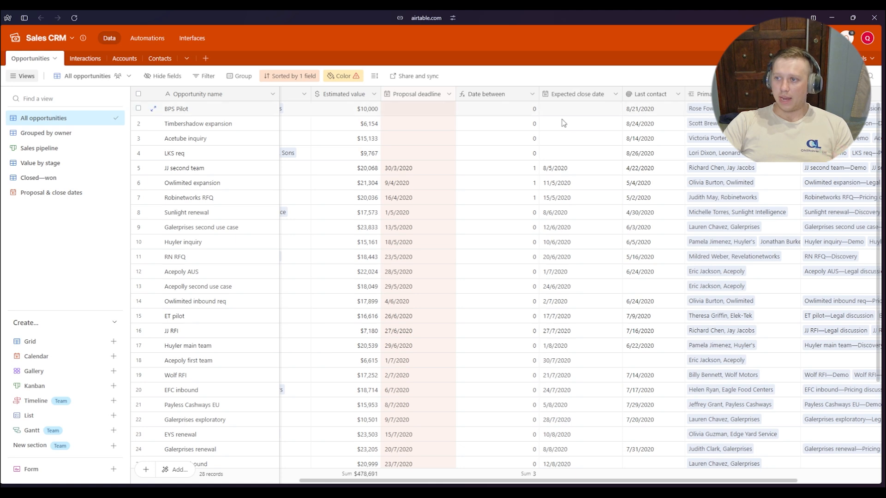
Insert a new formula field named "before date" directly after the Date between field
right_click(516, 92)
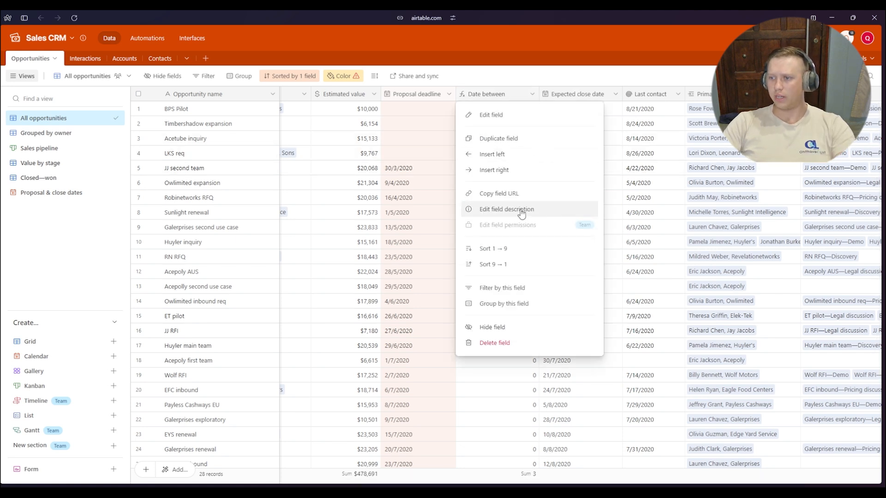
click(507, 170)
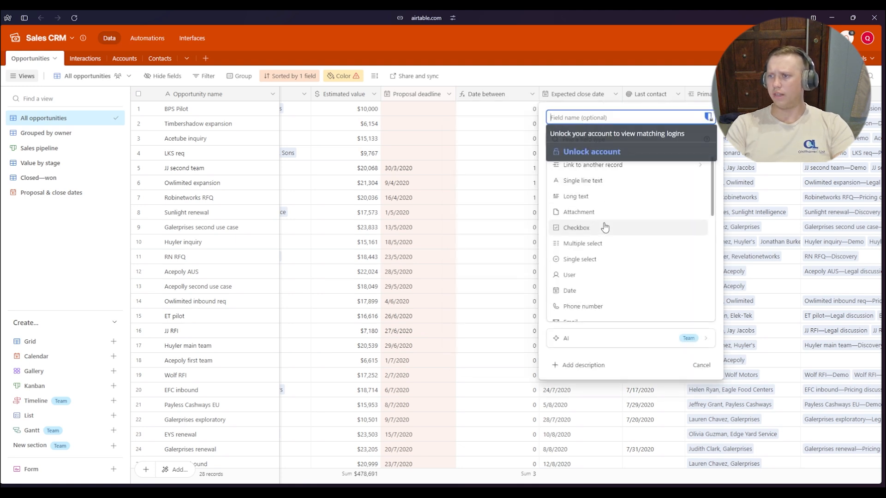
text(before )
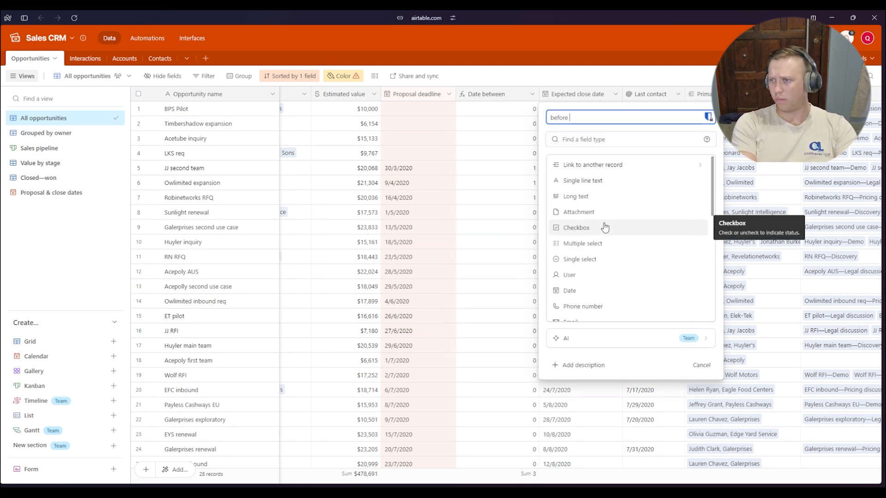
text(date)
click(657, 139)
text(form)
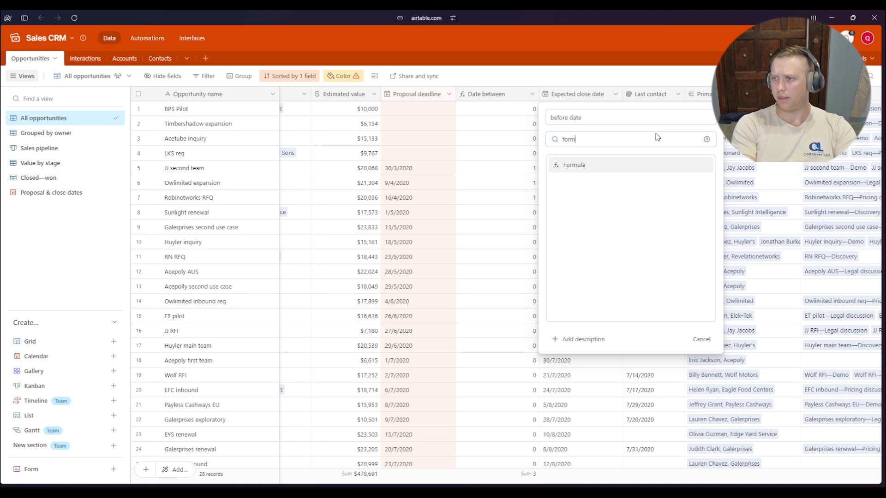
click(618, 169)
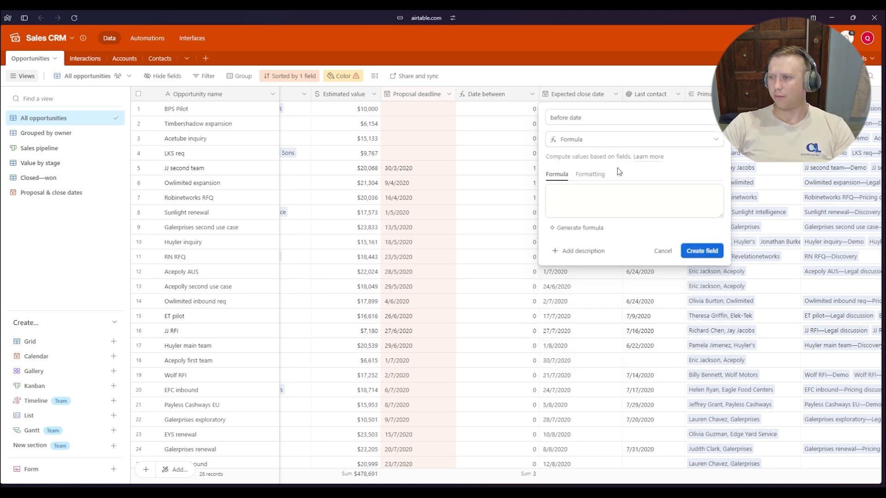
Begin the new field's formula with an IS_AFTER function that takes the Proposal deadline field as its first argument
click(594, 203)
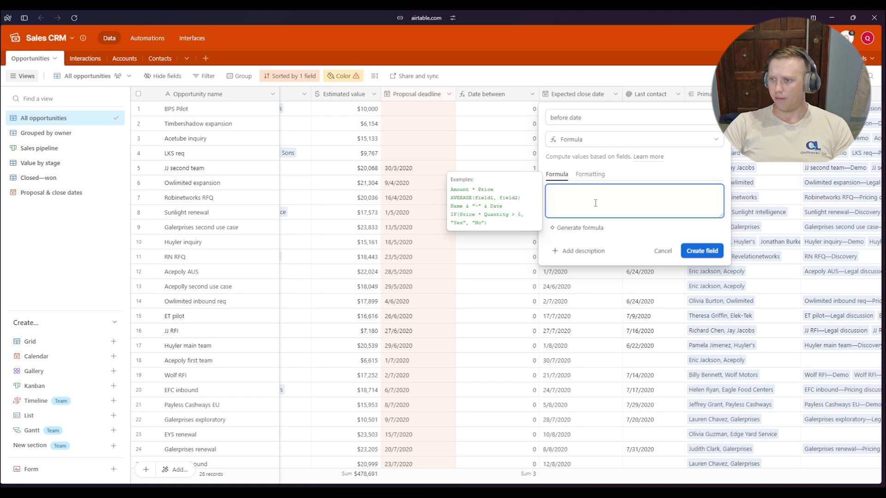
text(isa)
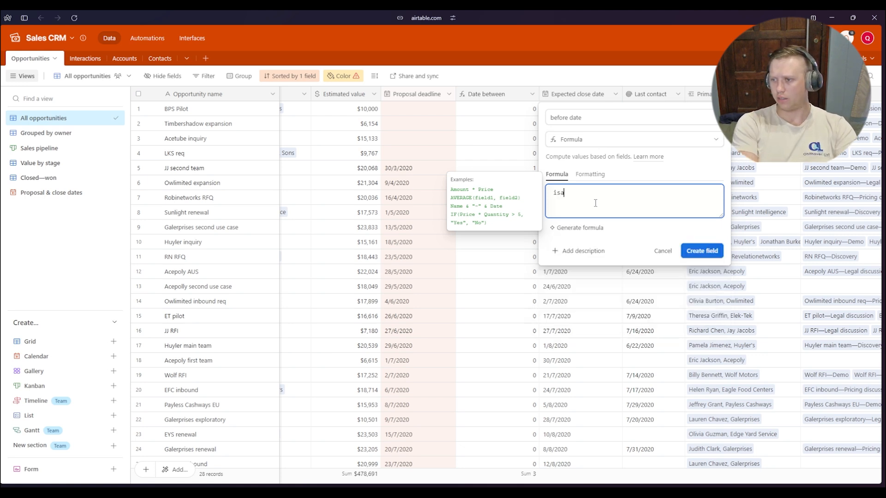
key(BackSpace)
text(_af)
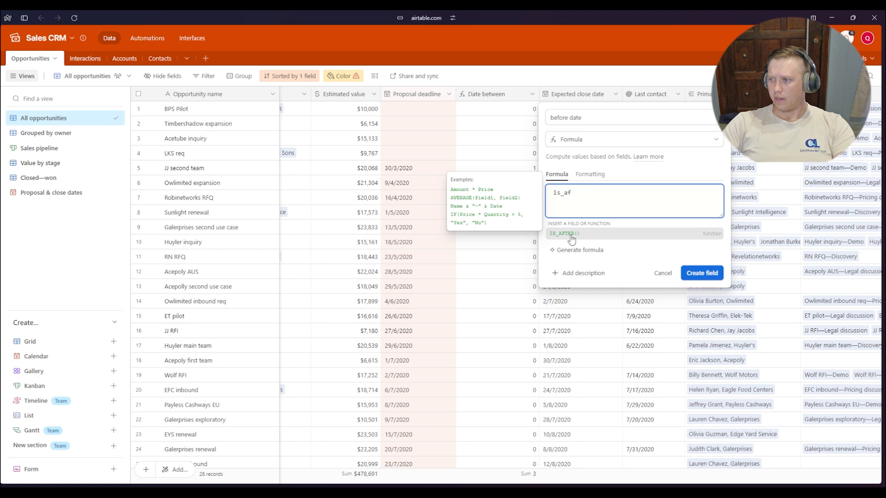
click(572, 236)
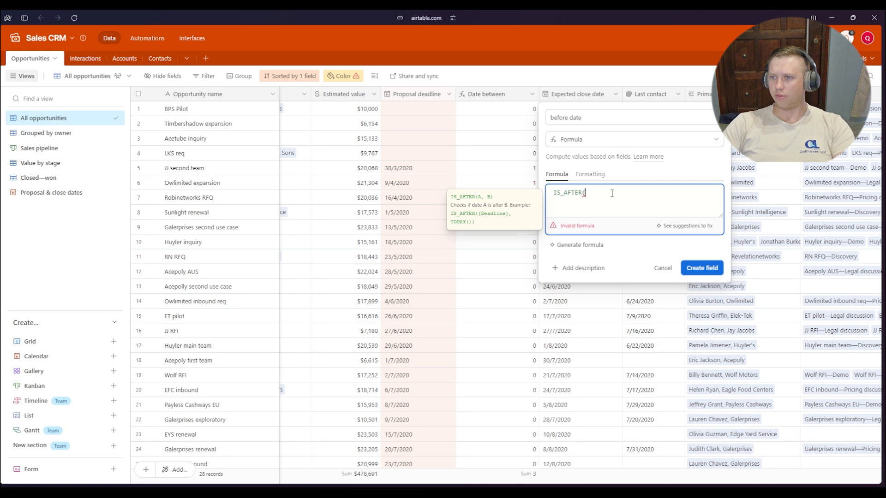
text(Propos)
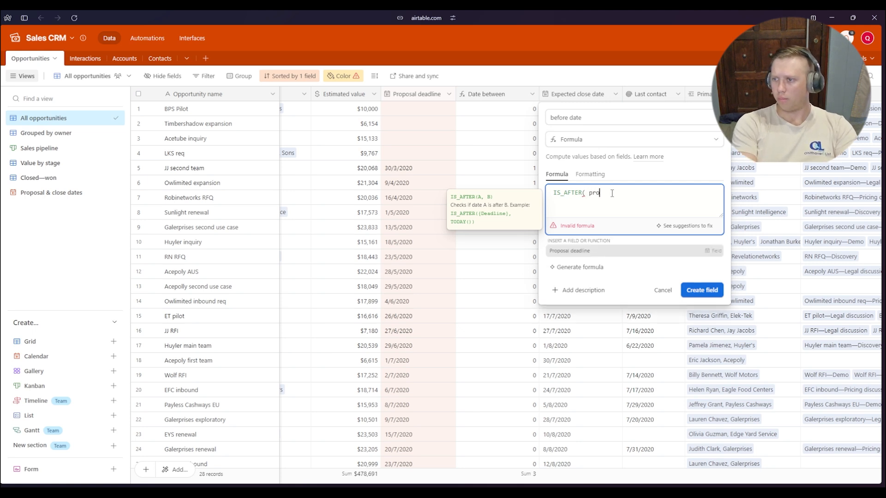
click(565, 251)
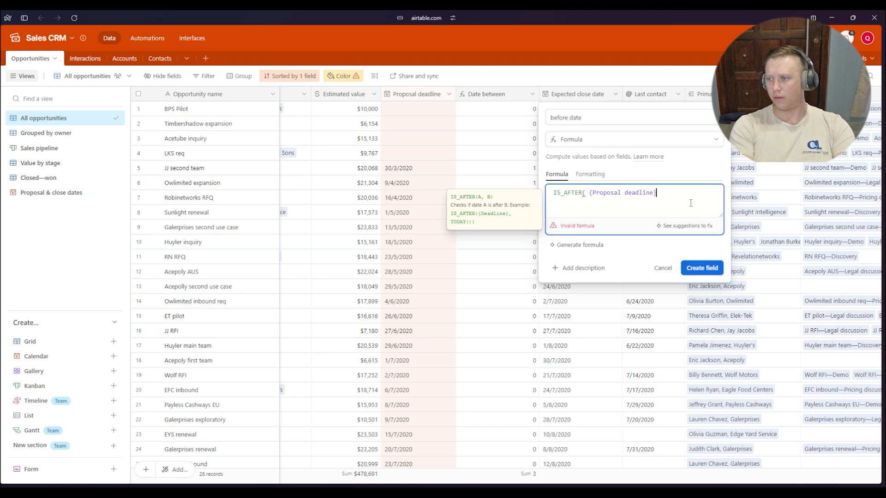
Add the quoted date "1/1/2020" as the second argument of the IS_AFTER function
text(,)
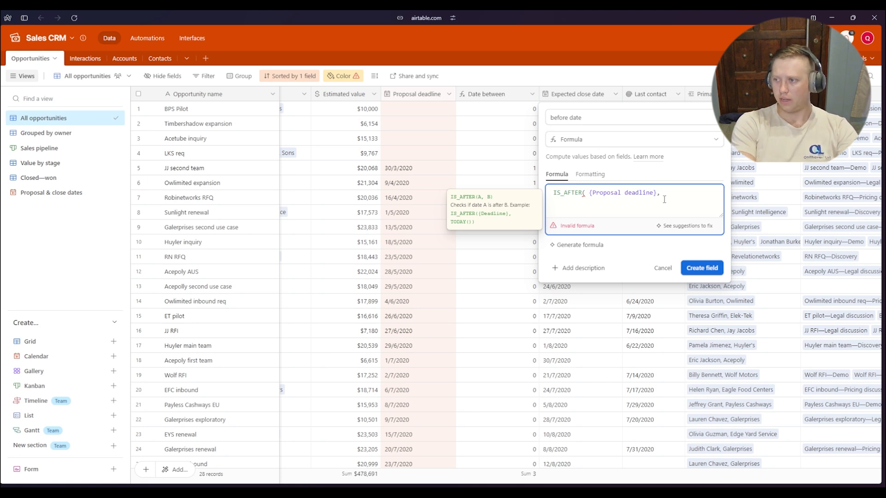
text(1/1)
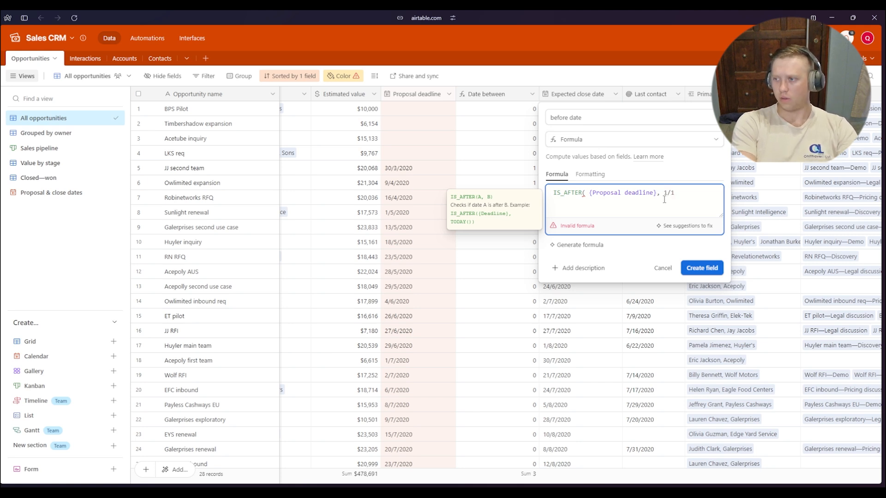
text(/2020)
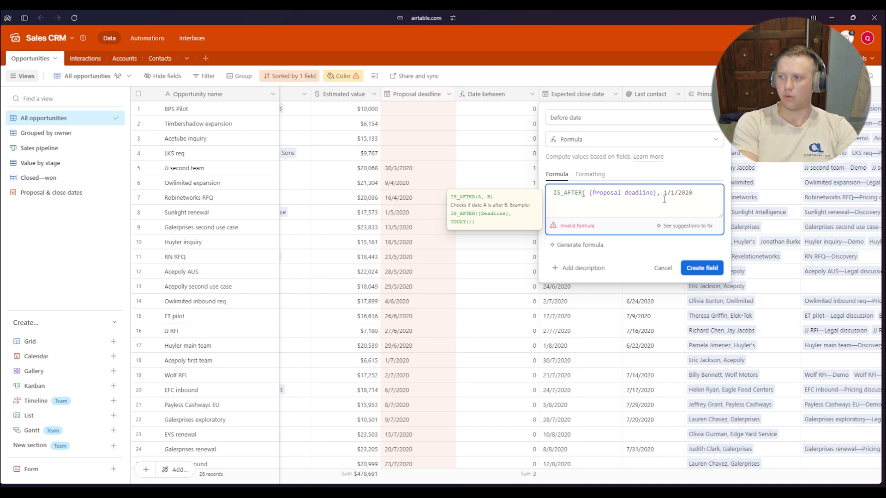
text(")
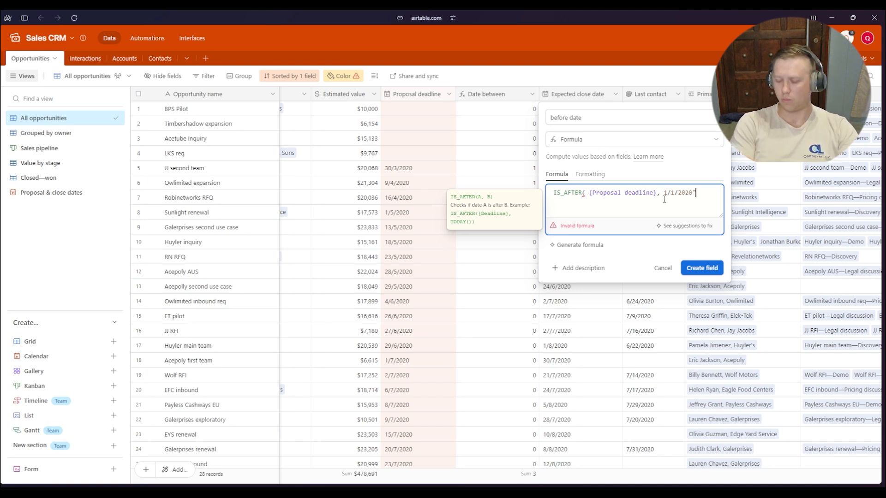
text(")
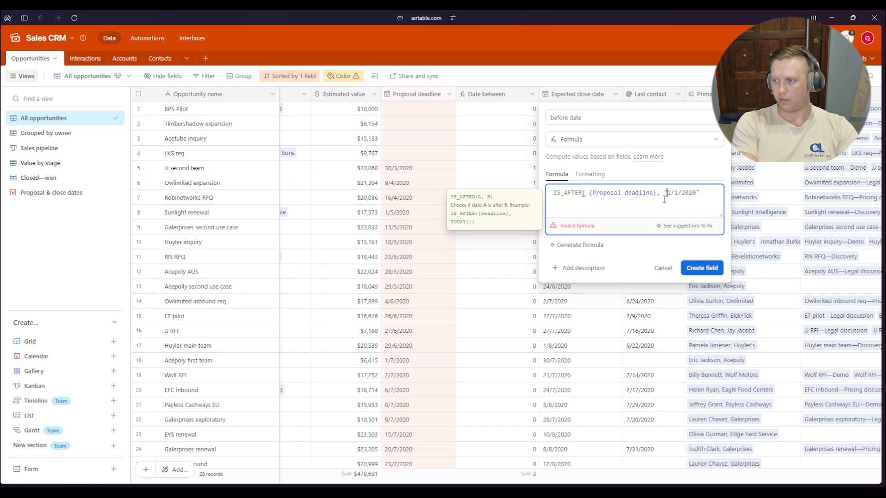
Wrap the date in DATETIME_PARSE with the format 'D/M/YYYY', close the brackets and create the field
text(DATETIME_PARSE()
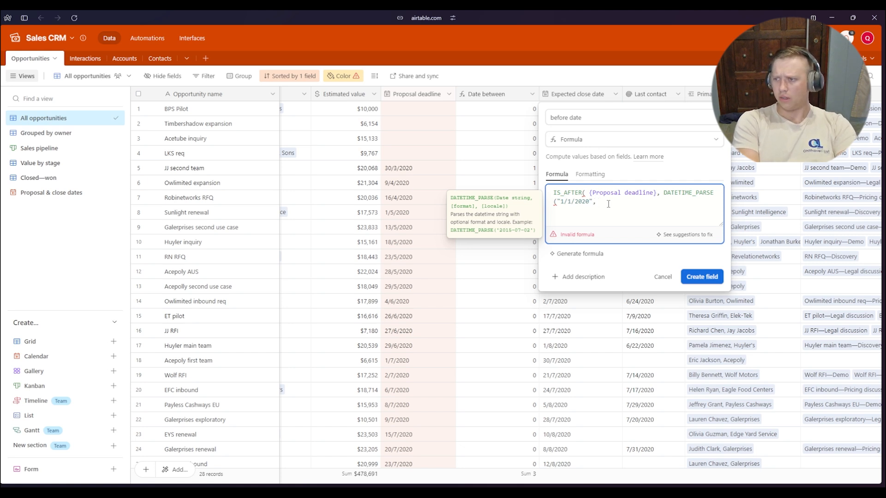
text())
click(691, 282)
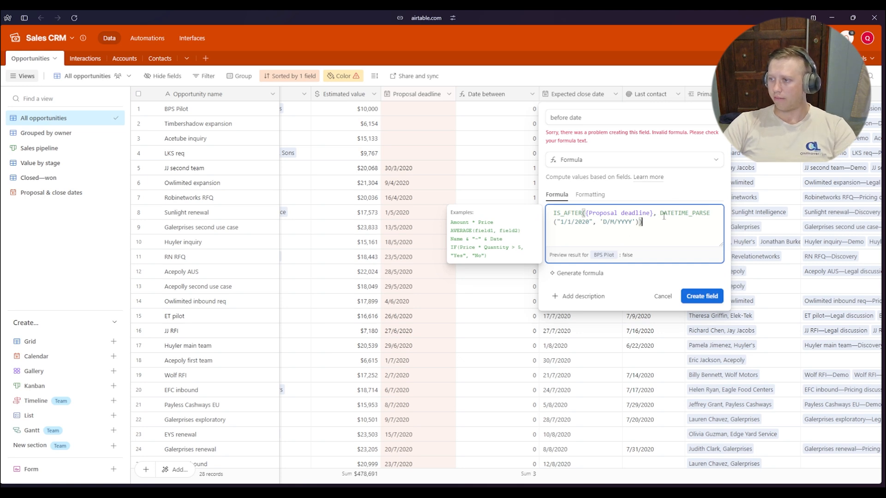
drag(660, 216, 705, 218)
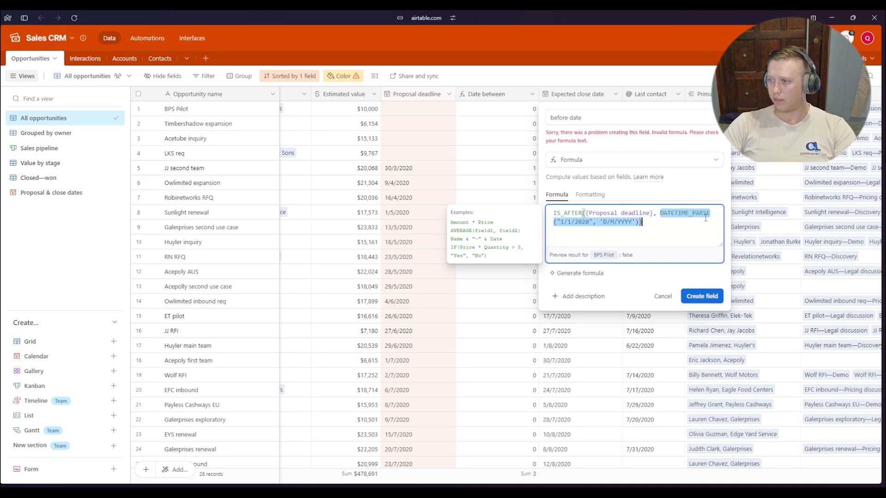
click(689, 227)
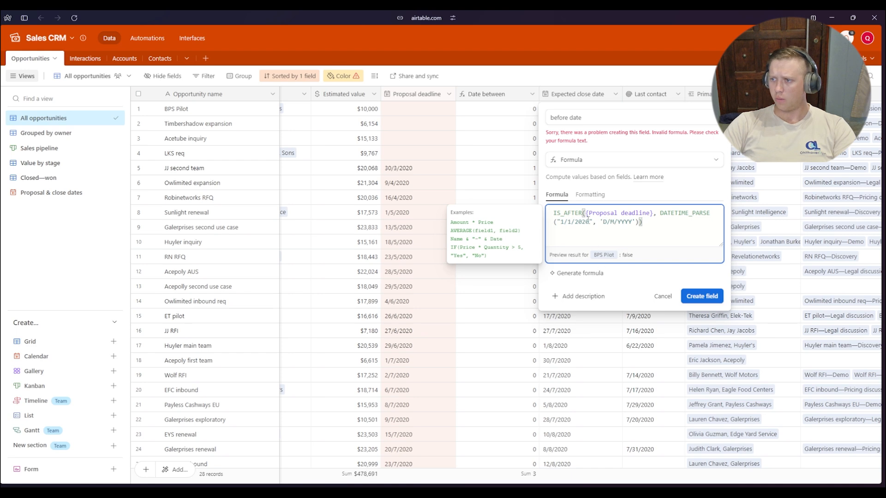
click(695, 300)
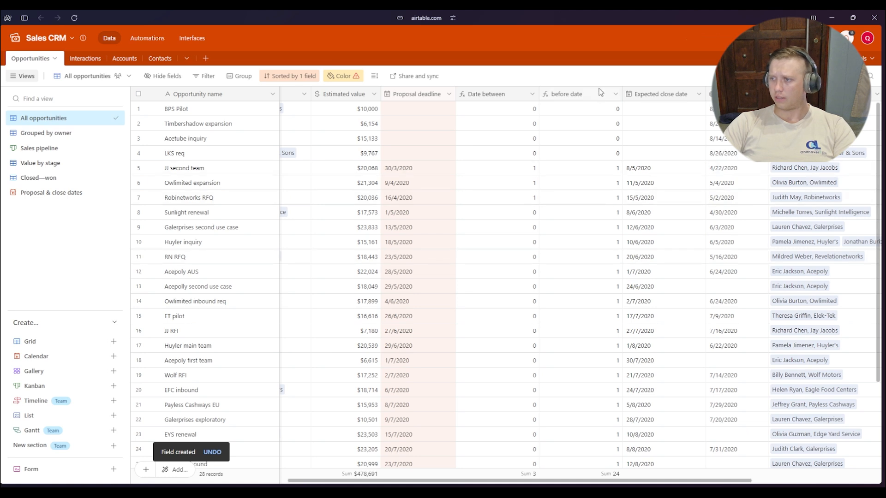
Rename the "before date" field as "after date" and save it
double_click(595, 94)
double_click(475, 118)
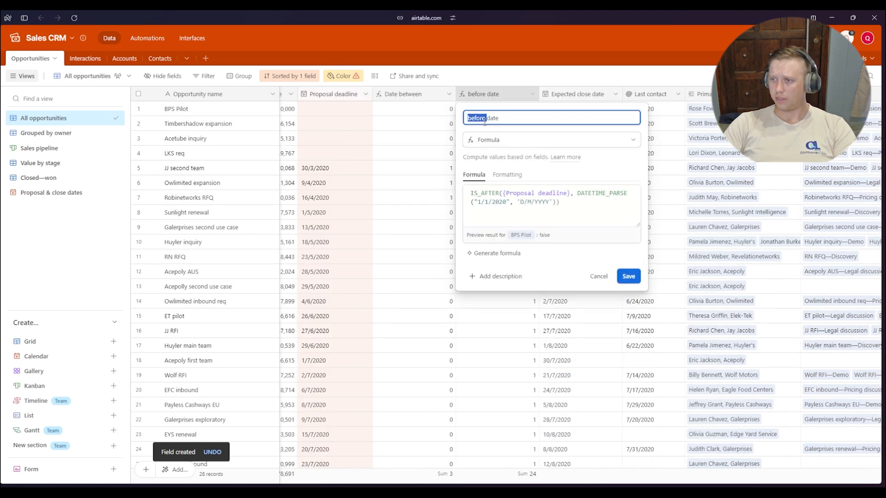
key(BackSpace)
text(ter)
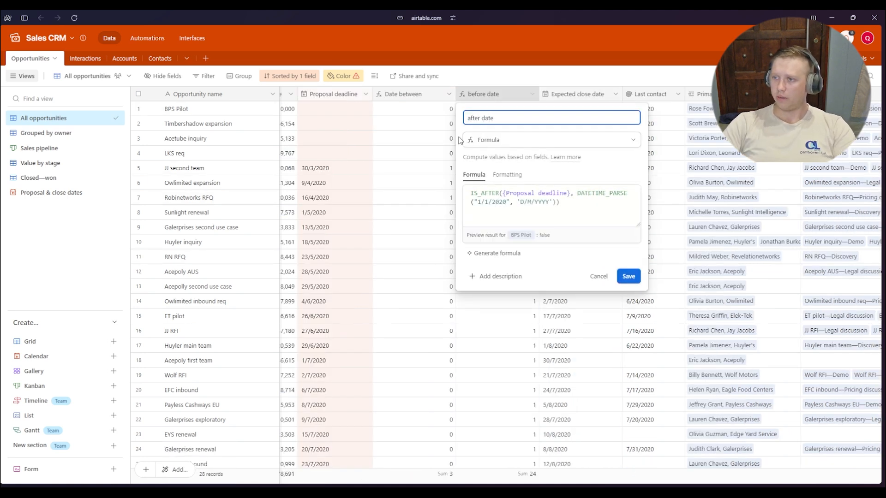
click(460, 140)
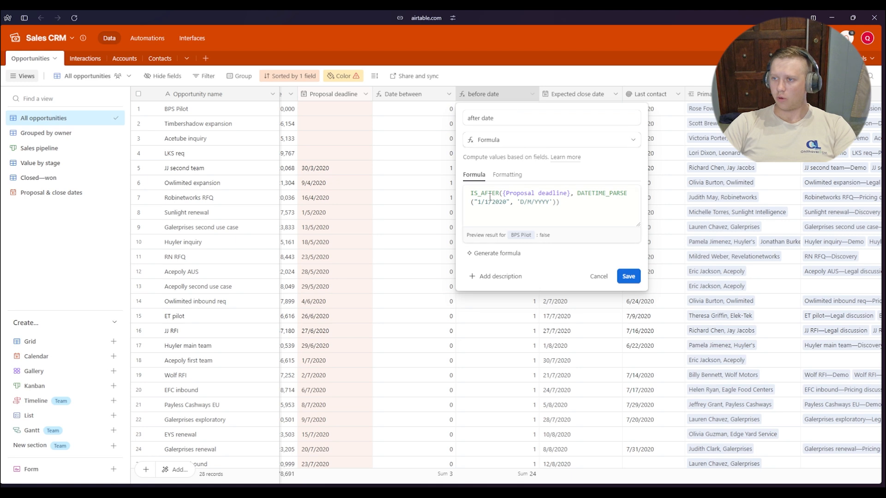
click(628, 276)
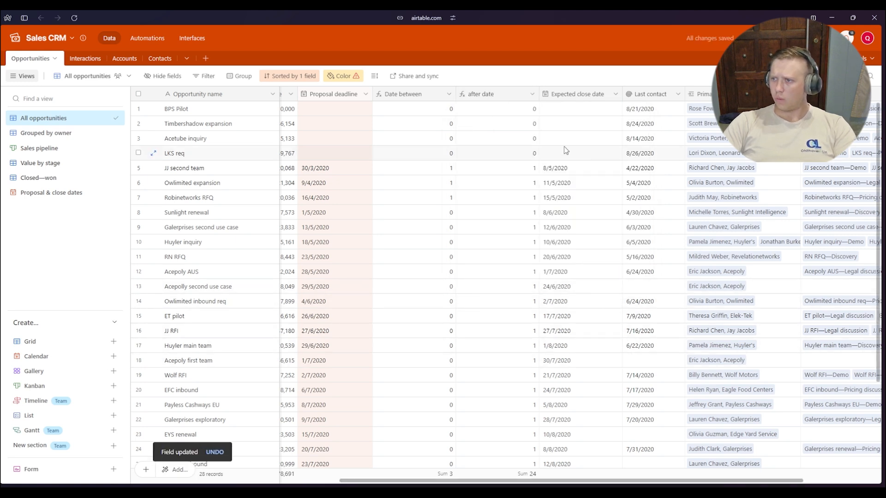
Set the Proposal deadline of the Acetube inquiry record to 1/5/2019
scroll(360, 135, left, 3)
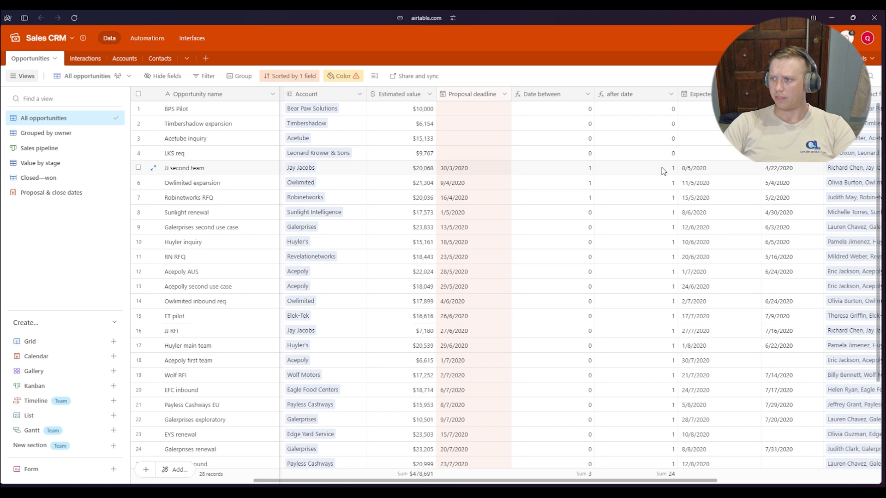
click(463, 138)
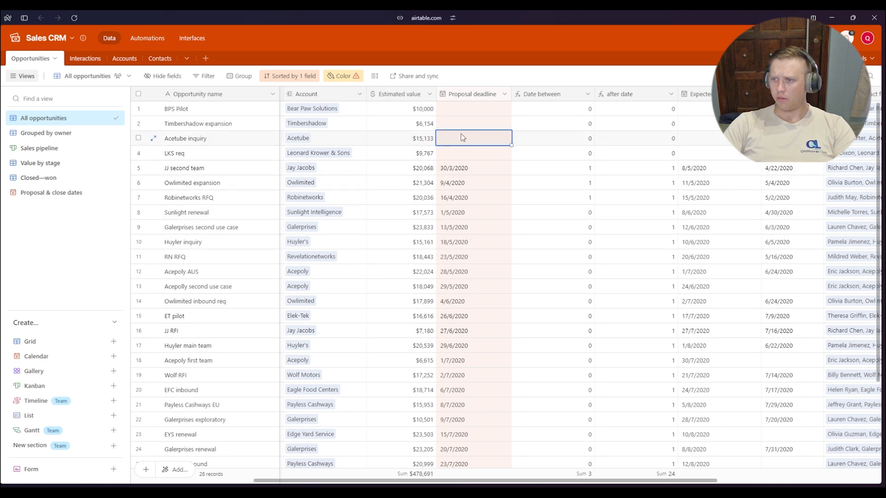
click(463, 138)
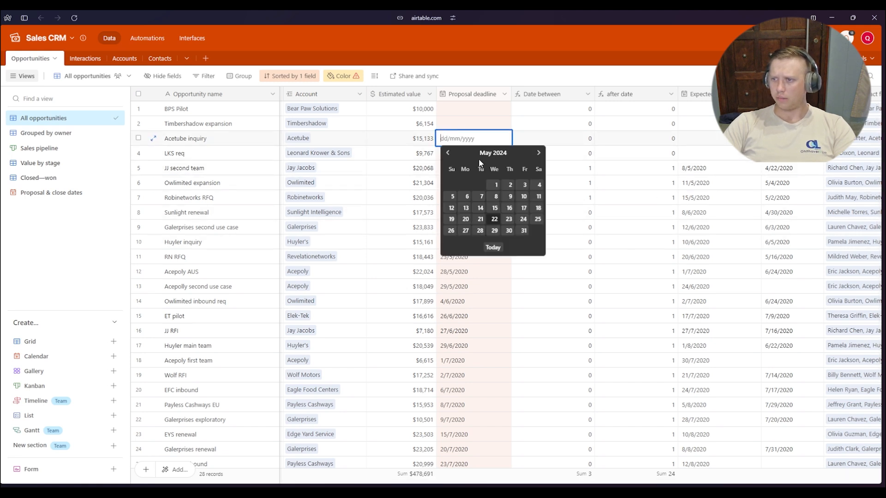
click(495, 185)
Compare the after date results of the Acetube inquiry record and the records with 2020 proposal deadlines
click(667, 155)
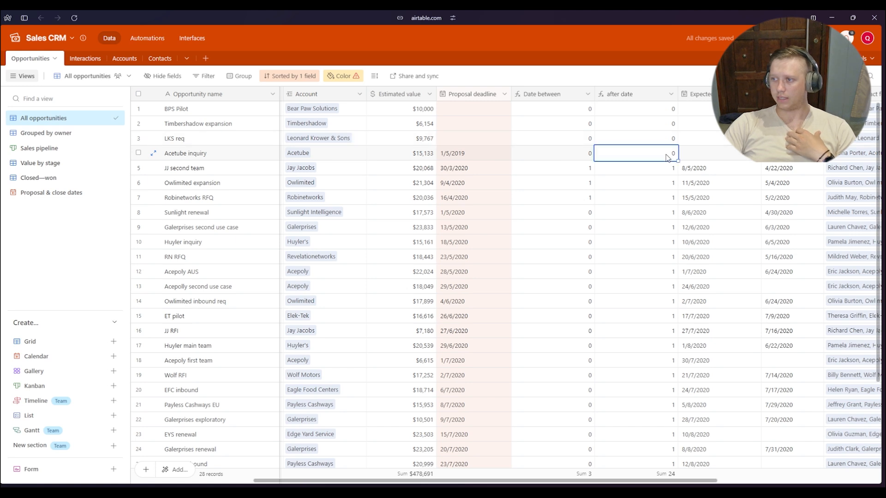
click(668, 156)
click(655, 127)
click(680, 155)
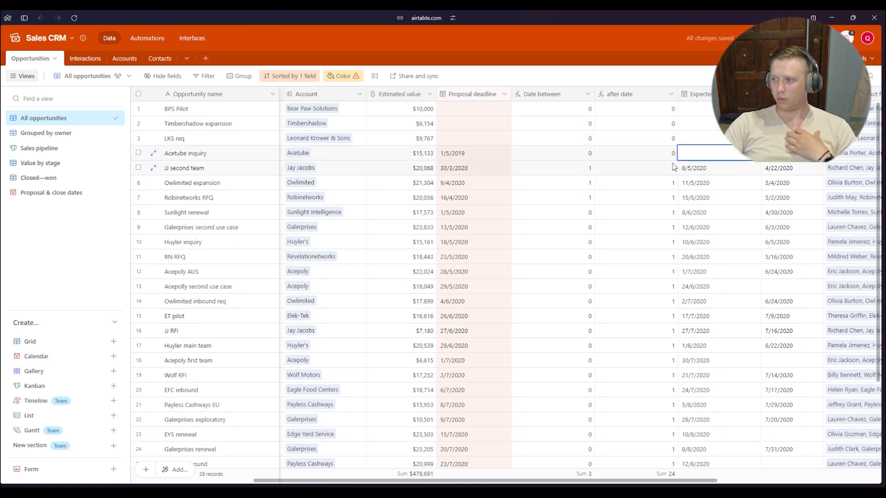
click(668, 167)
click(651, 202)
click(653, 228)
click(655, 271)
click(641, 390)
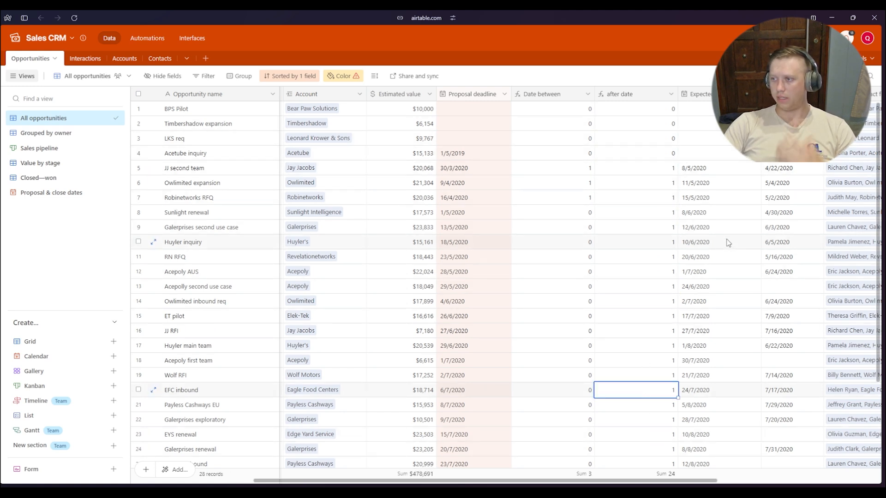
Duplicate the after date field and change the copy's name to "before date"
click(671, 93)
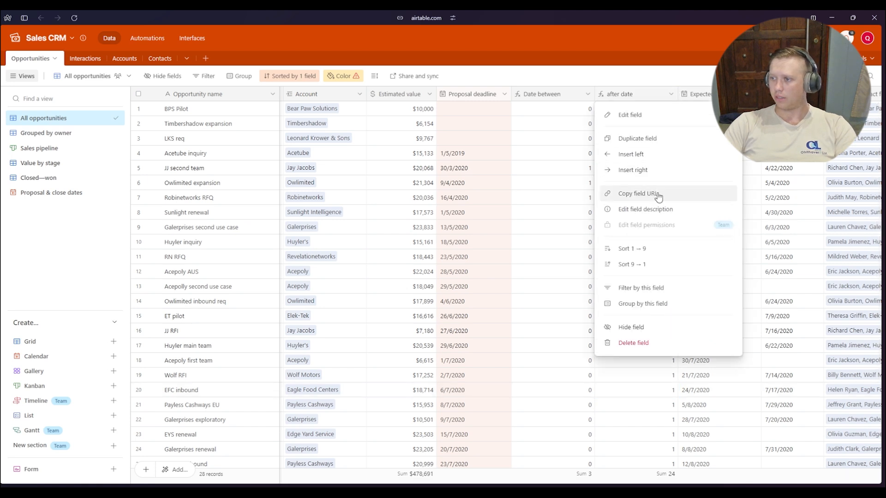
click(653, 138)
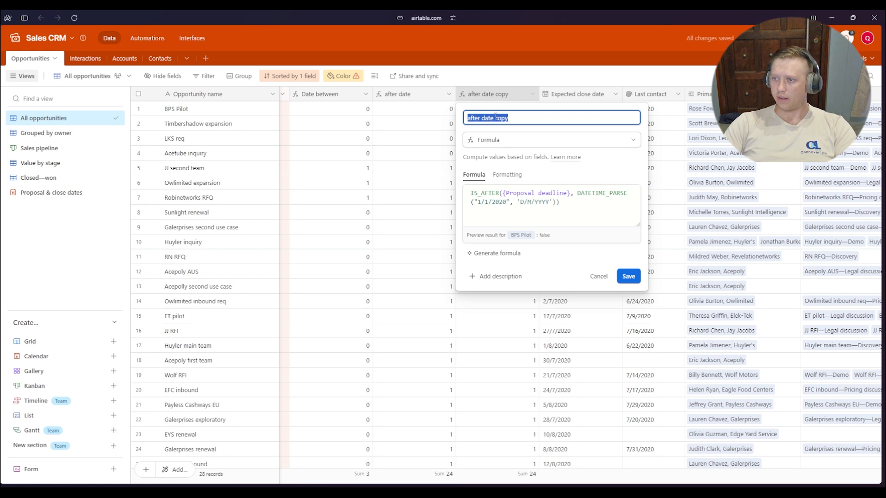
click(514, 119)
key(BackSpace)
key(BackSpace)
key(BackSpace)
key(BackSpace)
key(BackSpace)
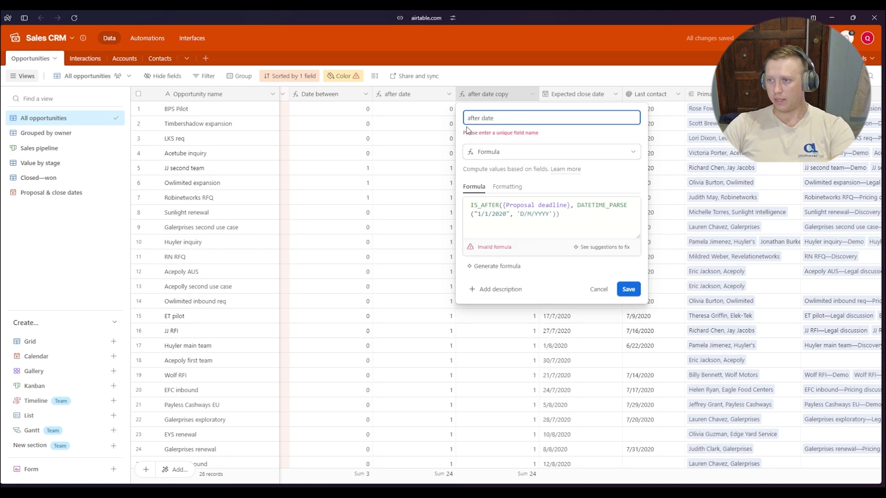
double_click(472, 118)
text(before)
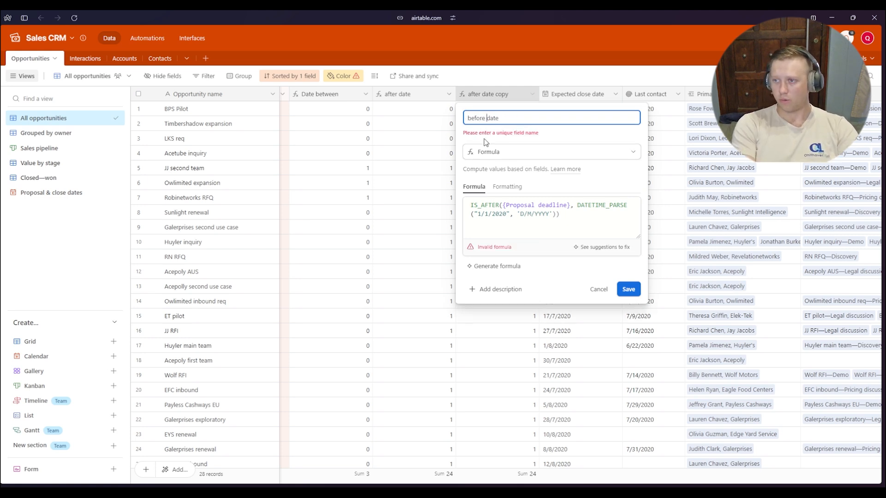
Replace IS_AFTER with IS_BEFORE in the copied field's formula and remove the extra opening parenthesis
click(500, 196)
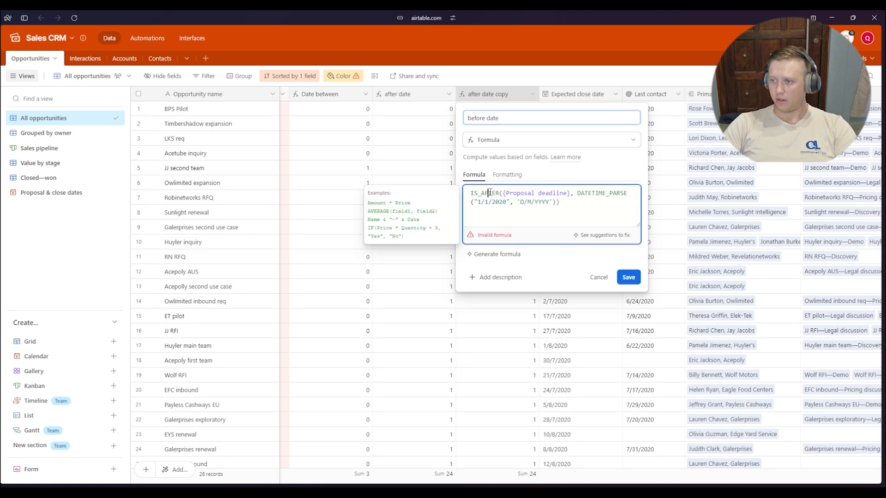
double_click(490, 193)
text(is)
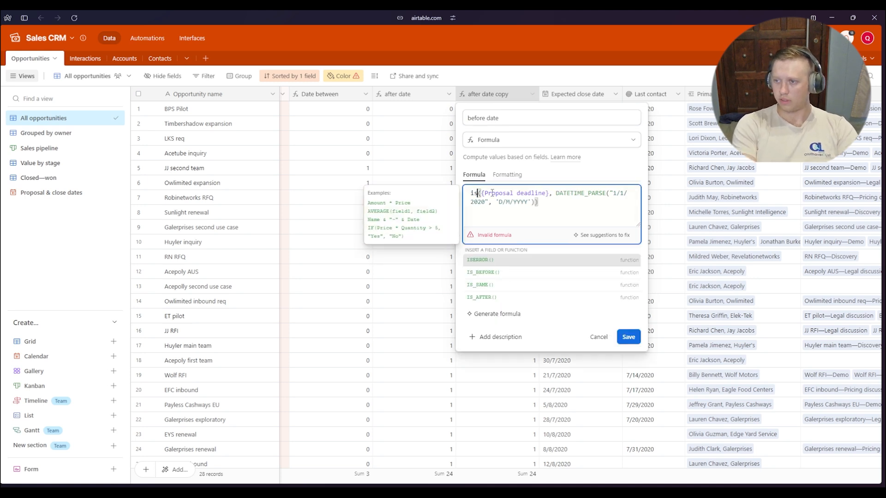
click(516, 272)
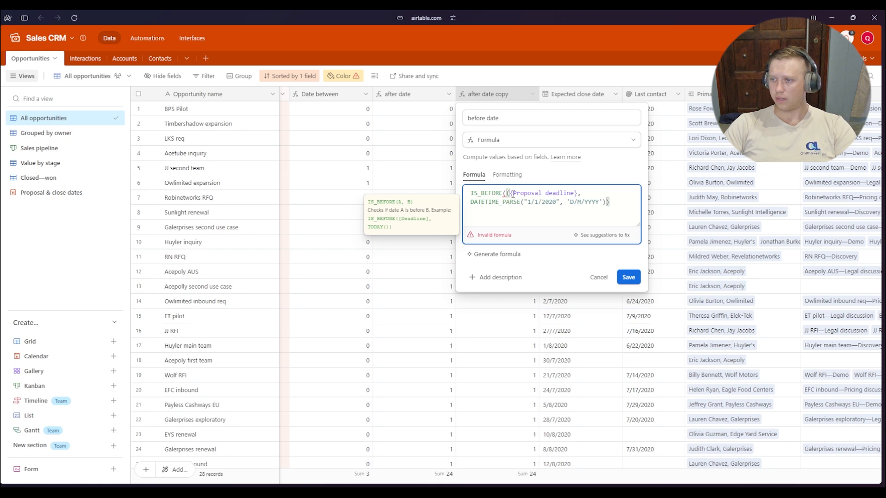
key(Delete)
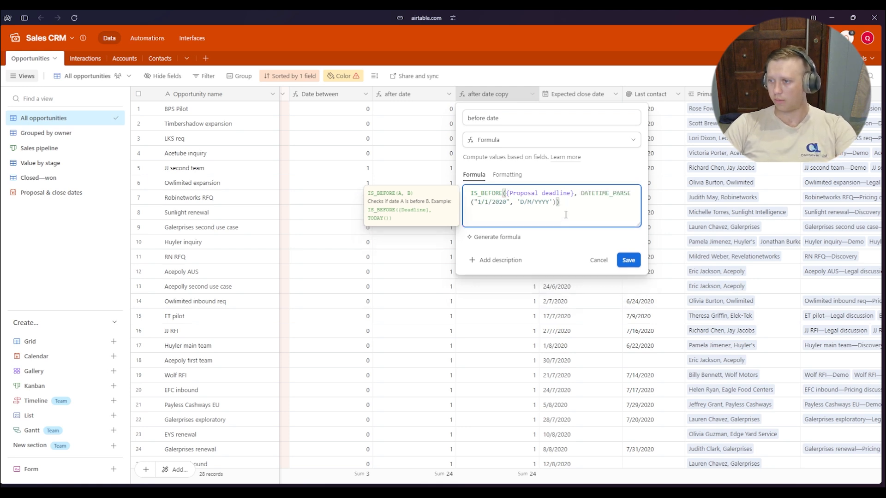
Set the comparison date in the IS_BEFORE formula to 1/5/2020 and save the before date field
click(599, 200)
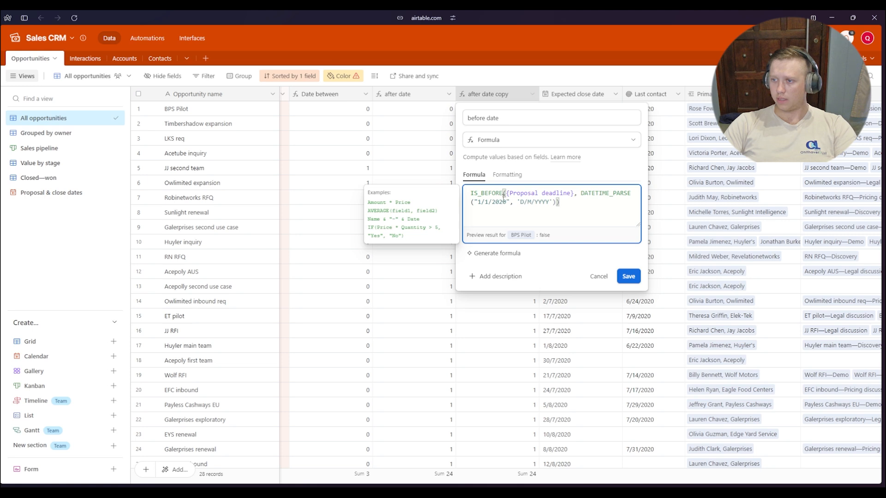
click(487, 202)
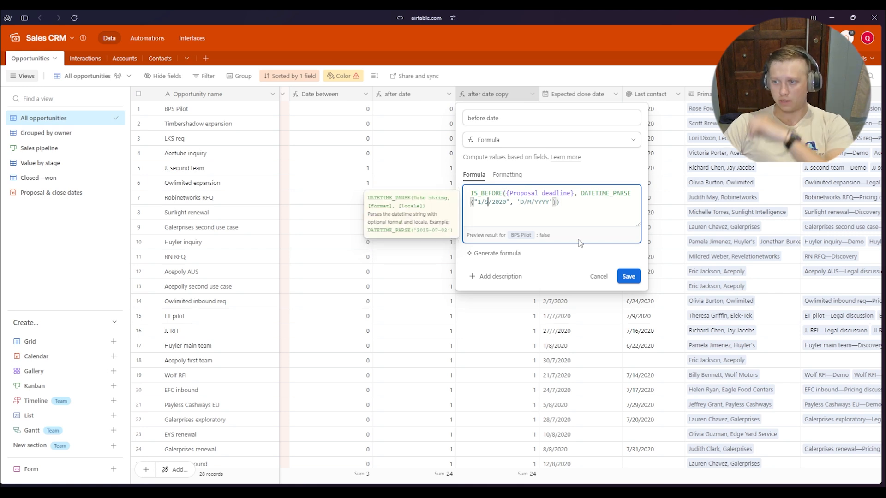
click(556, 215)
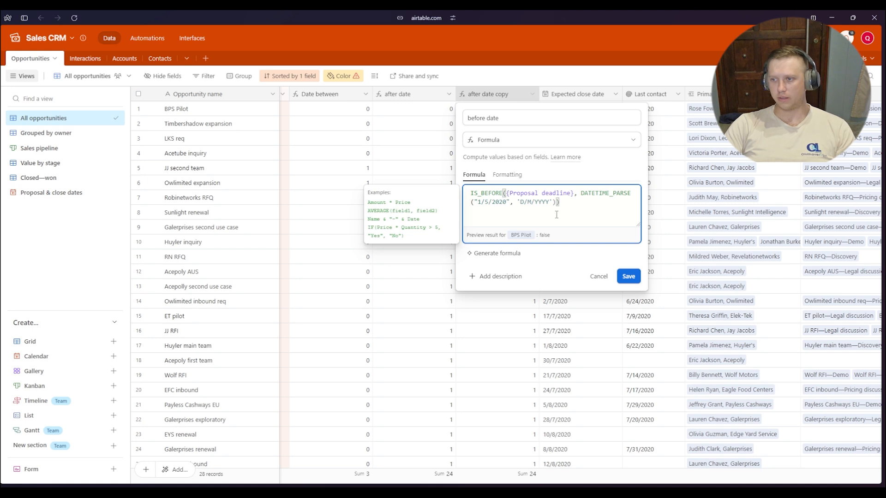
click(627, 278)
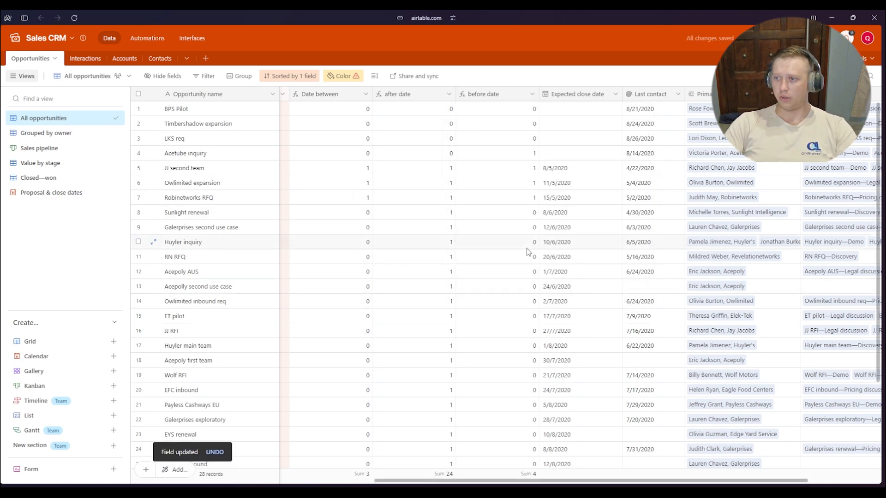
Compare the before date results with the proposal deadlines and open the before date field's formula
scroll(520, 292, left, 1)
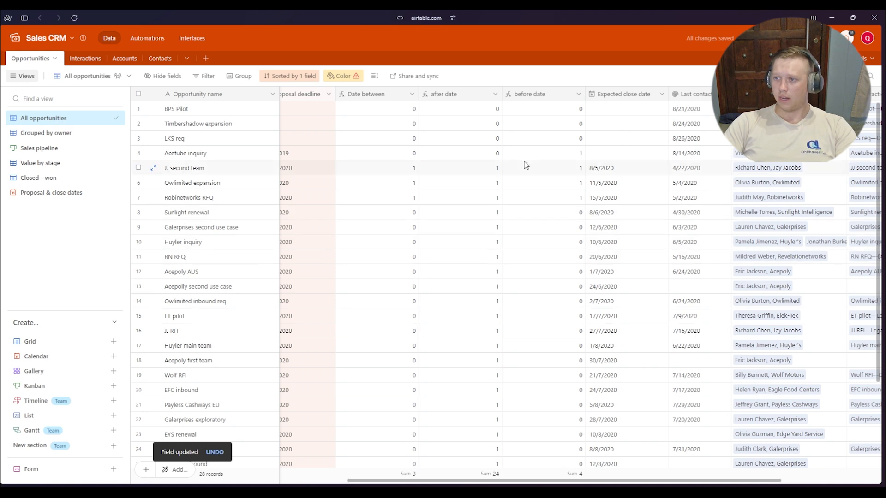
scroll(531, 226, left, 1)
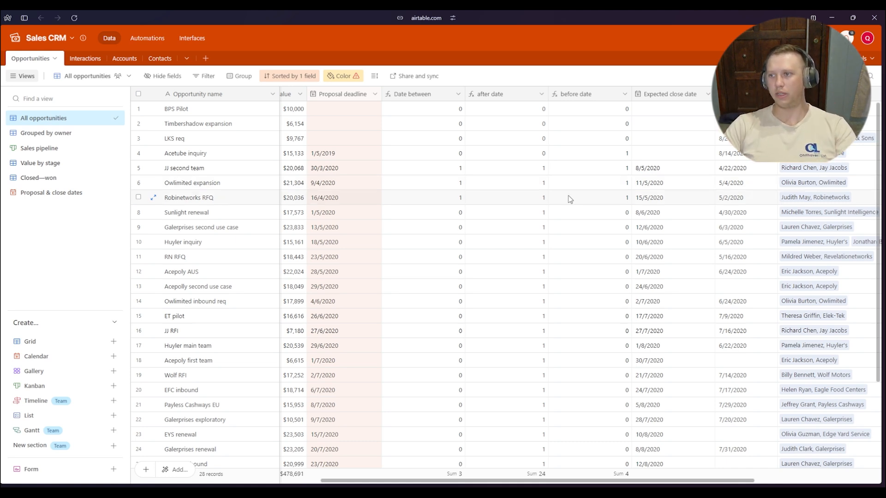
click(595, 95)
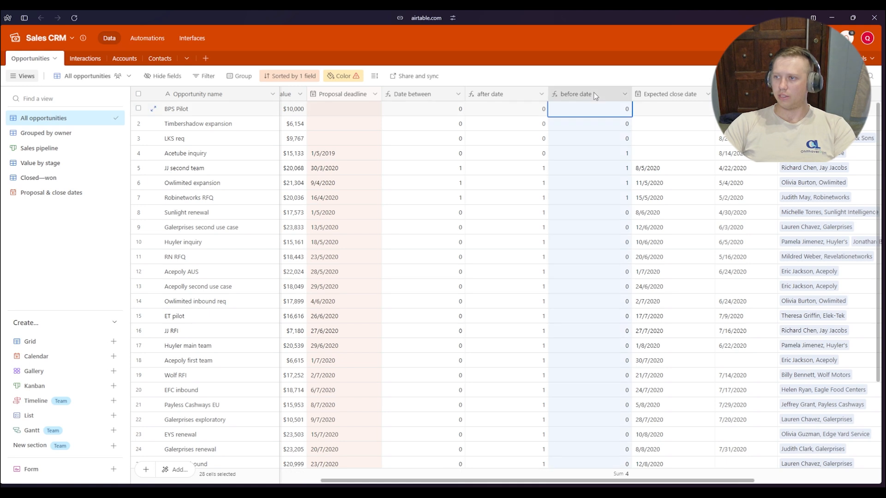
double_click(595, 96)
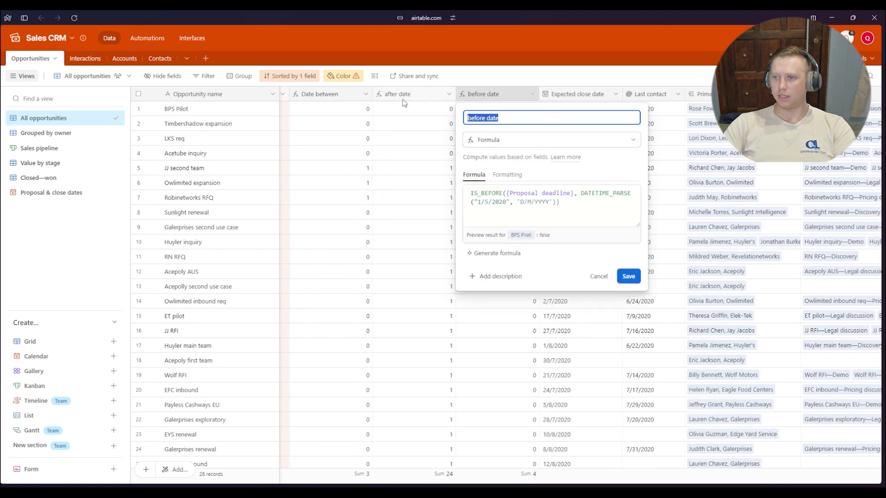
Open the Date between field's formula and review how AND combines the IS_AFTER and IS_BEFORE conditions
click(325, 96)
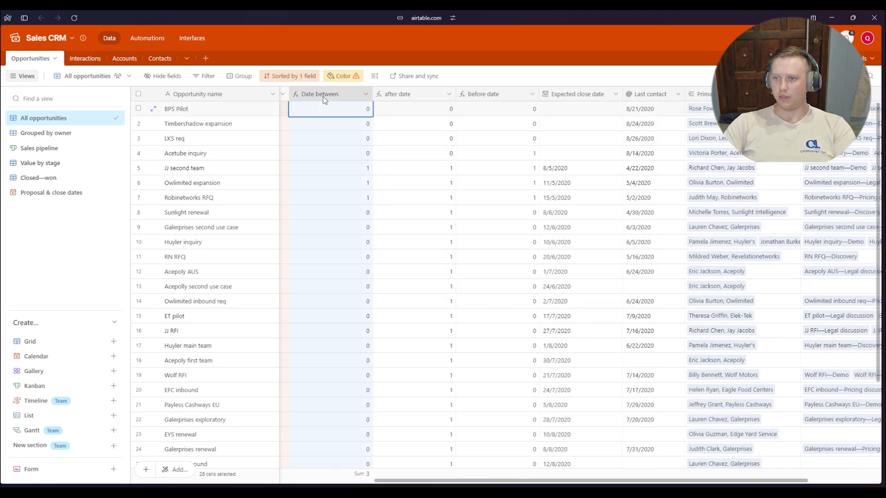
double_click(325, 95)
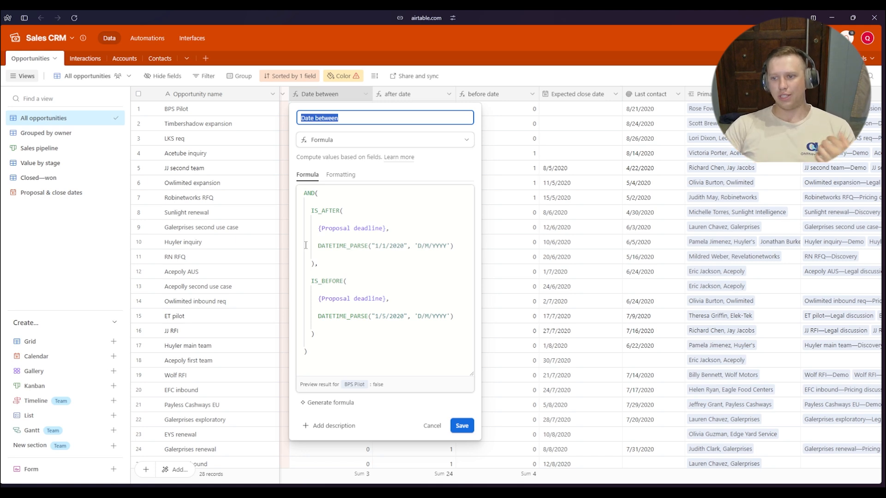
click(354, 235)
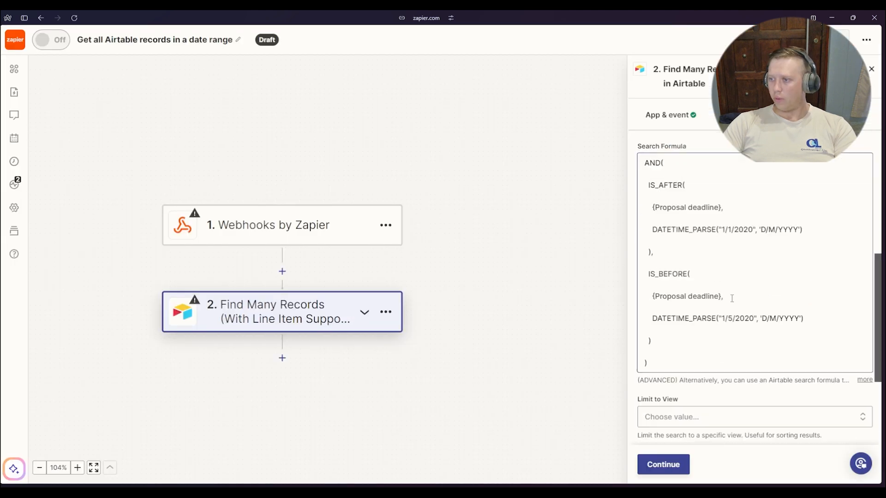
Review the AND search formula in the configuration of Zapier's Find Many Records step
scroll(750, 281, up, 1)
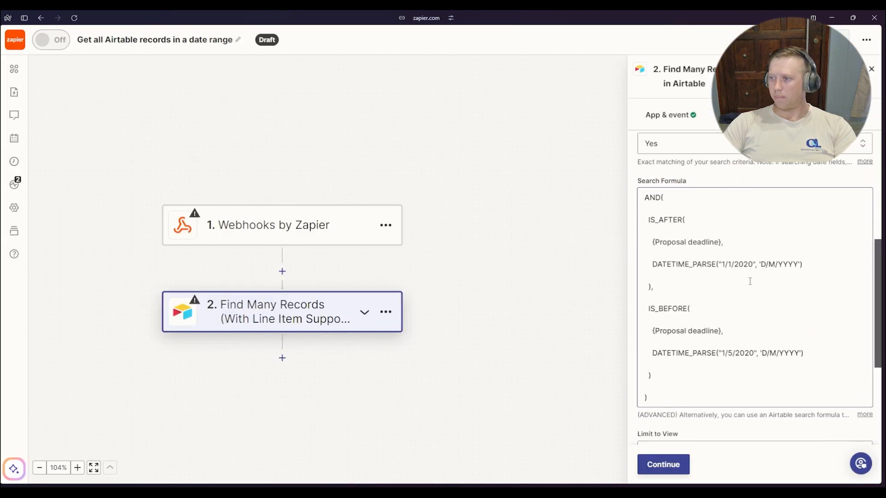
click(728, 215)
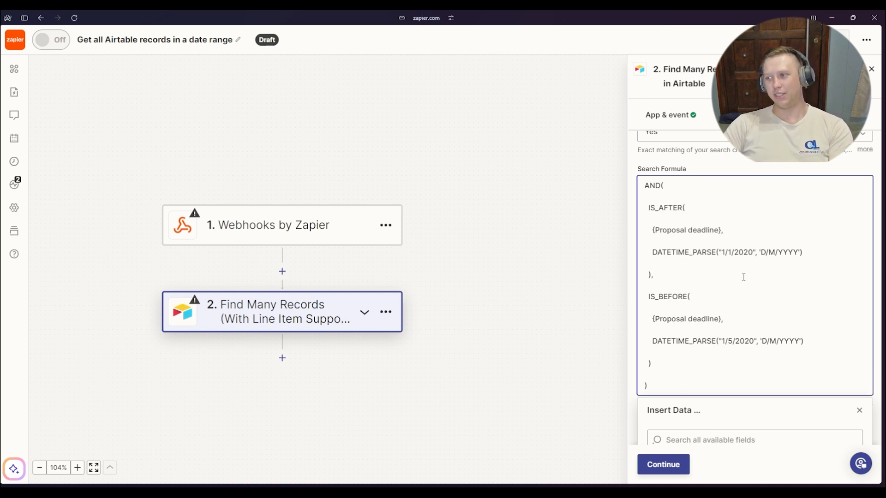
click(692, 166)
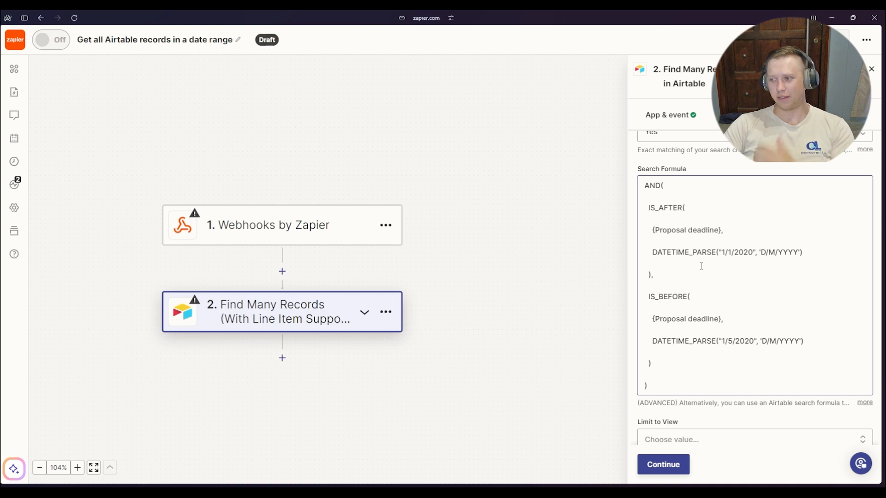
scroll(725, 329, down, 2)
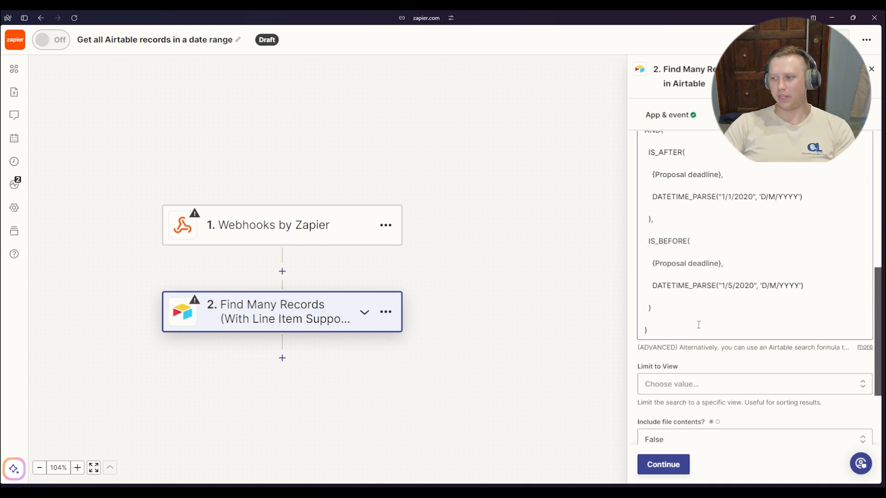
scroll(729, 329, up, 2)
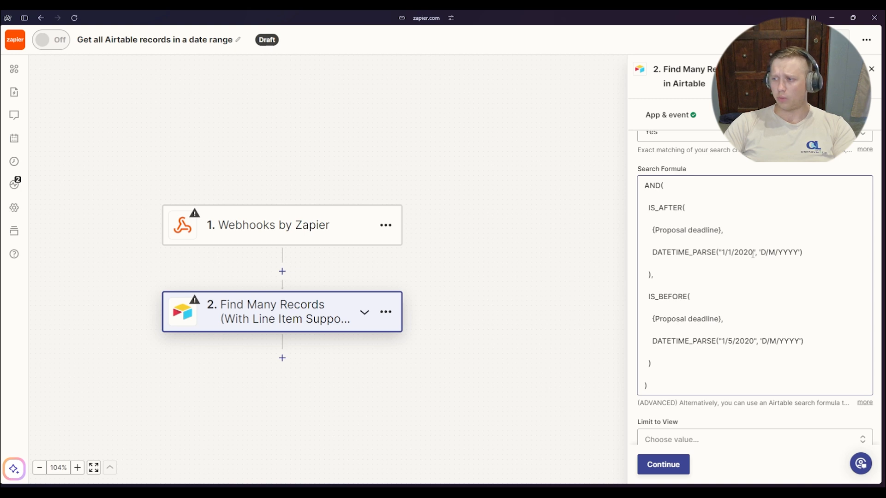
Continue to the test of the Find Many Records step and retest it
scroll(734, 351, down, 3)
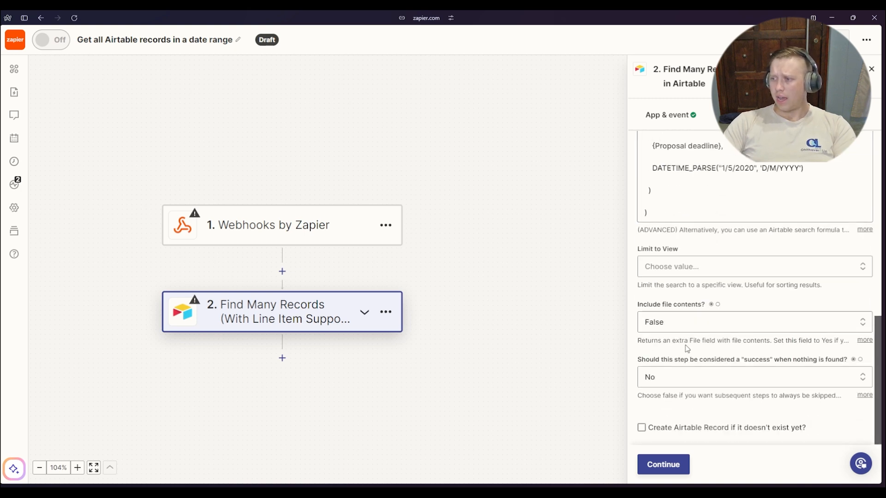
click(649, 470)
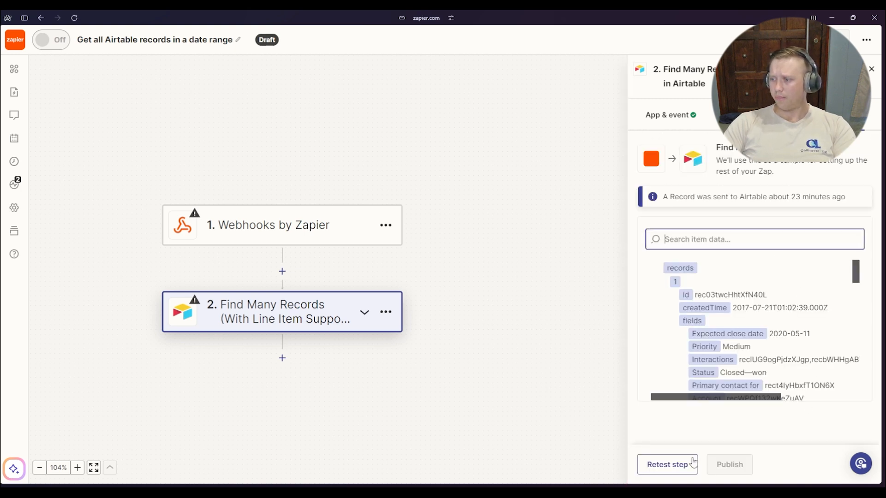
click(667, 465)
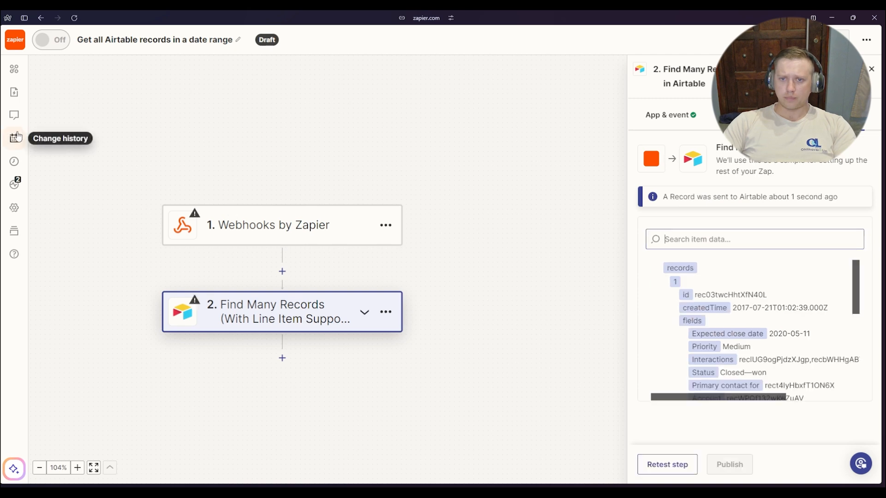
Switch to the Airtable Sales CRM base, close the Date between field settings and check the field's results
mouse_move(2, 141)
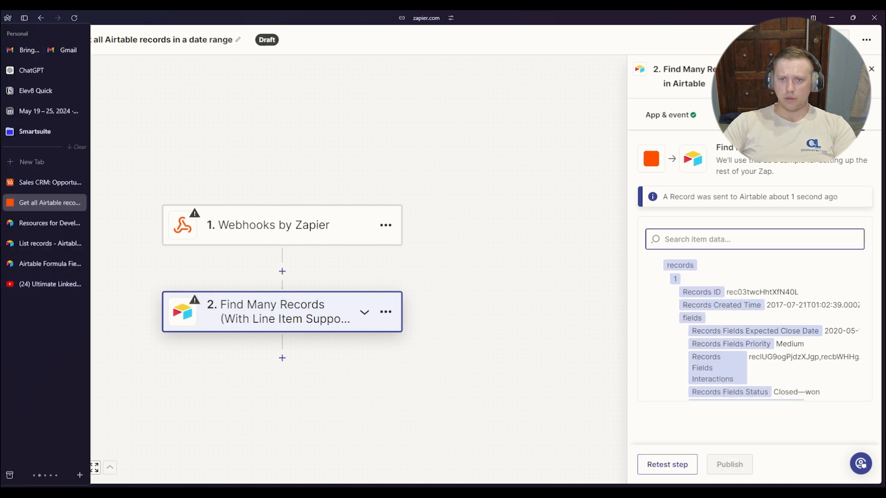
click(28, 184)
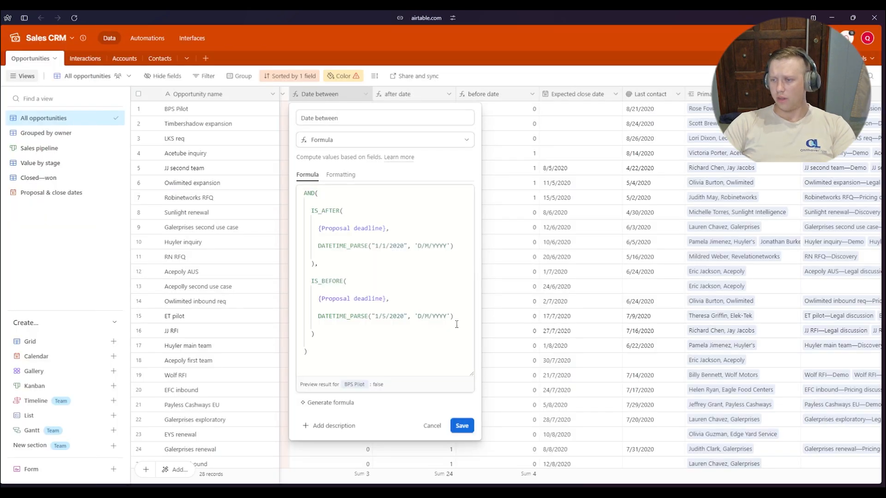
click(514, 59)
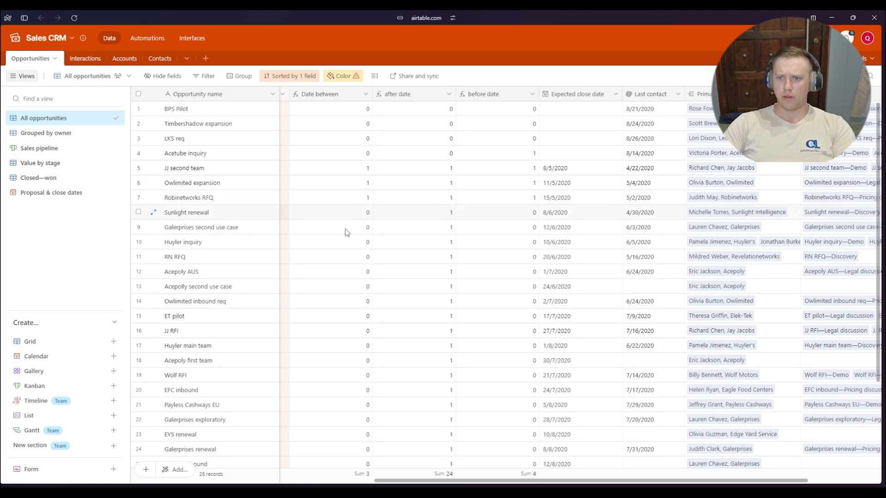
Return to Zapier and examine the proposal deadlines and other field values of the records in the test result
mouse_move(11, 178)
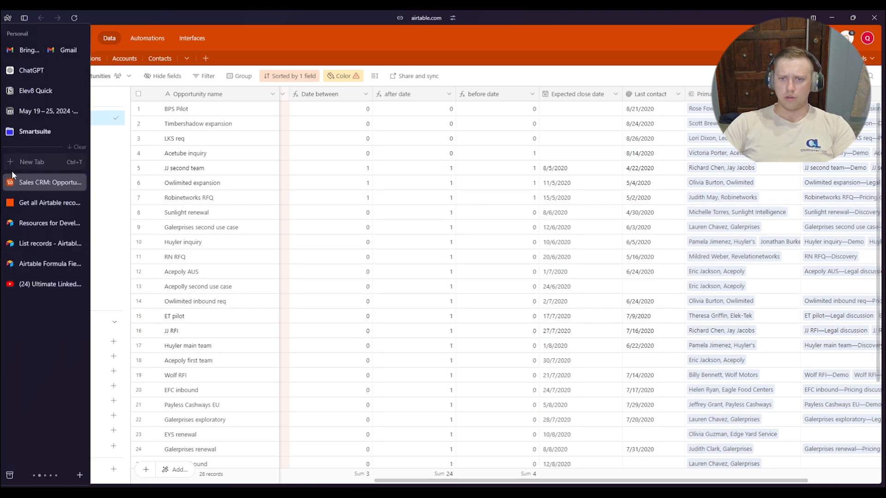
click(37, 196)
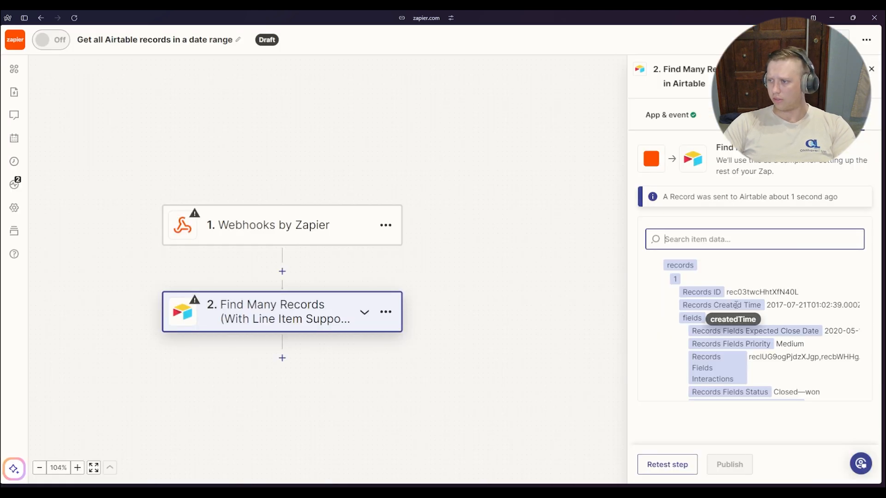
scroll(682, 286, down, 1)
scroll(682, 285, down, 10)
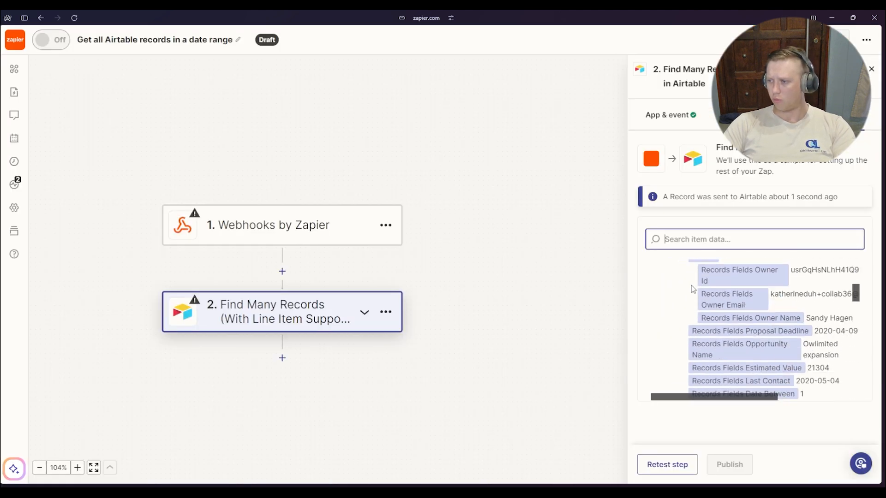
scroll(693, 319, down, 10)
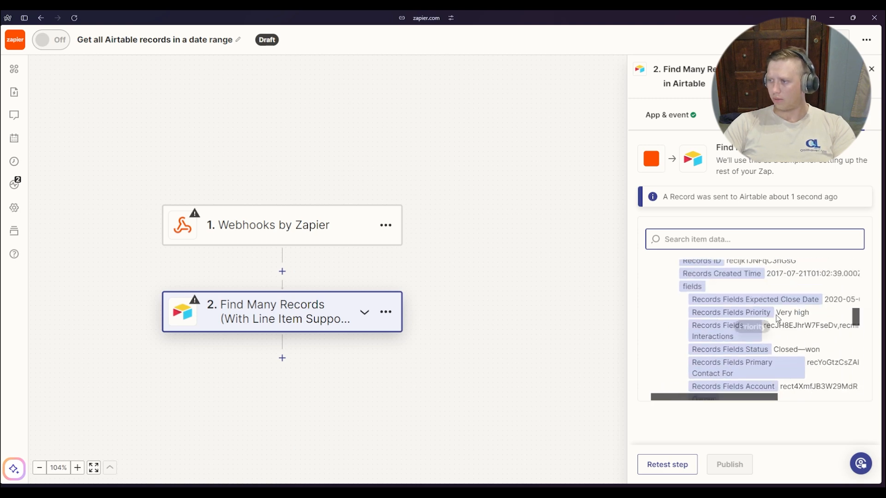
scroll(805, 319, up, 6)
scroll(792, 345, up, 3)
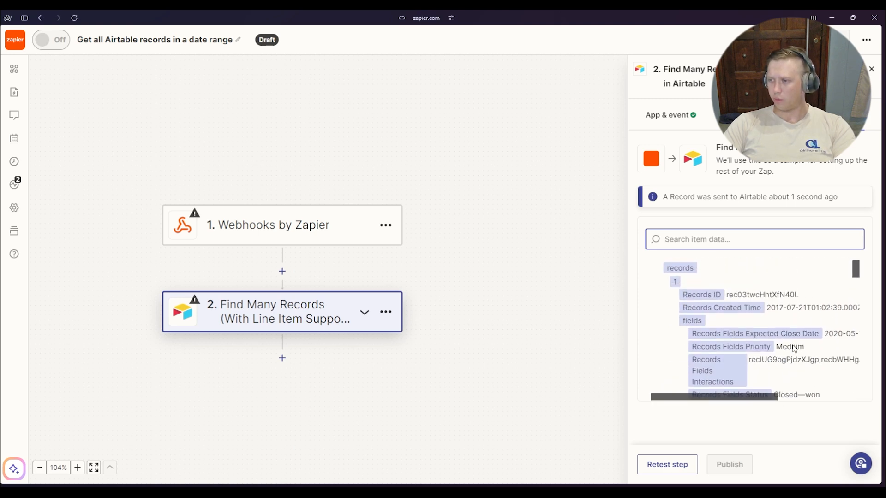
click(569, 337)
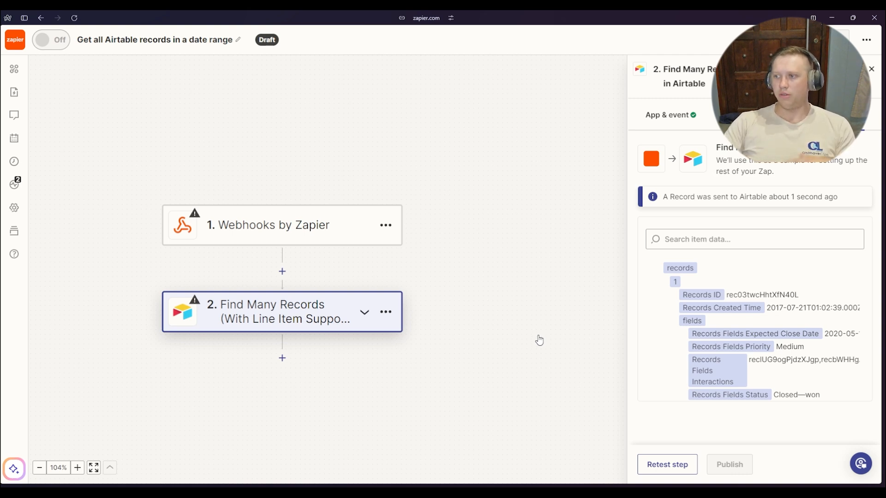
Reopen the Find Many Records configuration and review its search fields and search formula
click(798, 115)
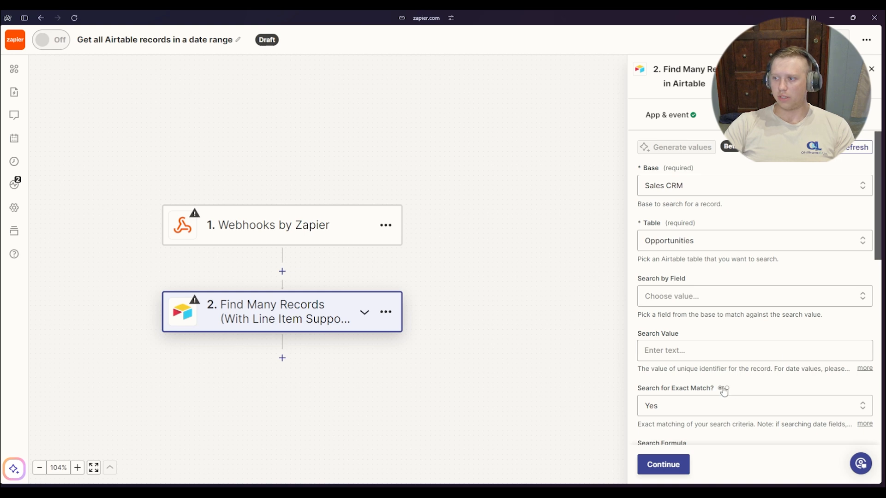
scroll(680, 306, down, 5)
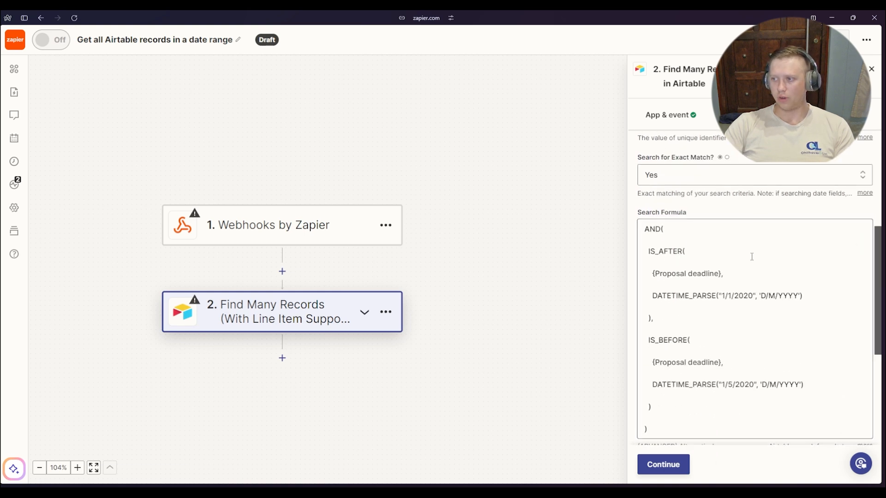
scroll(753, 257, up, 5)
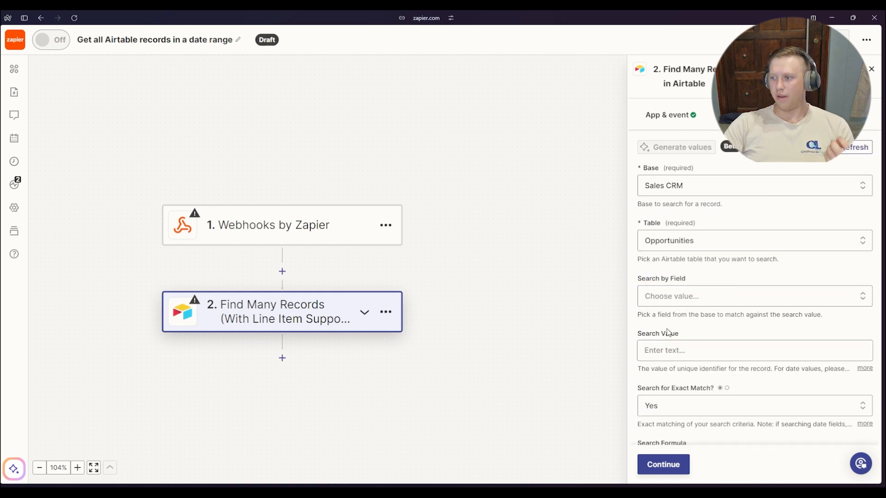